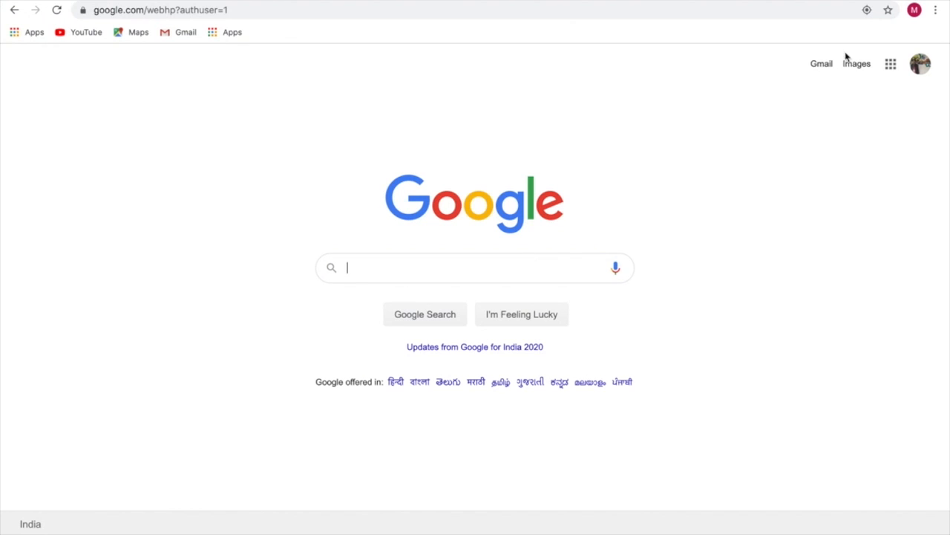
Step: Open Google Drive and create a new Google Form from the Blank Quiz template
{"action": "left_click", "coordinate": [891, 65]}
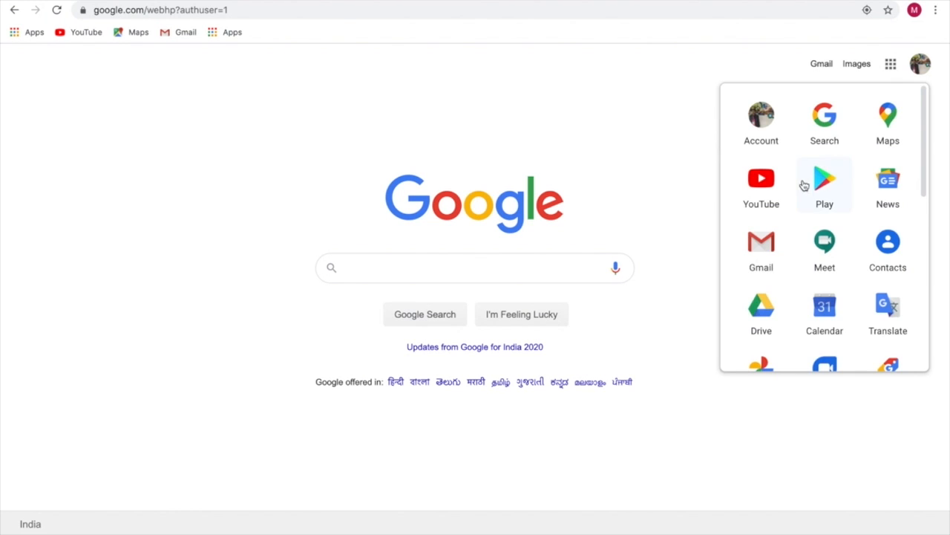
{"action": "left_click", "coordinate": [761, 311]}
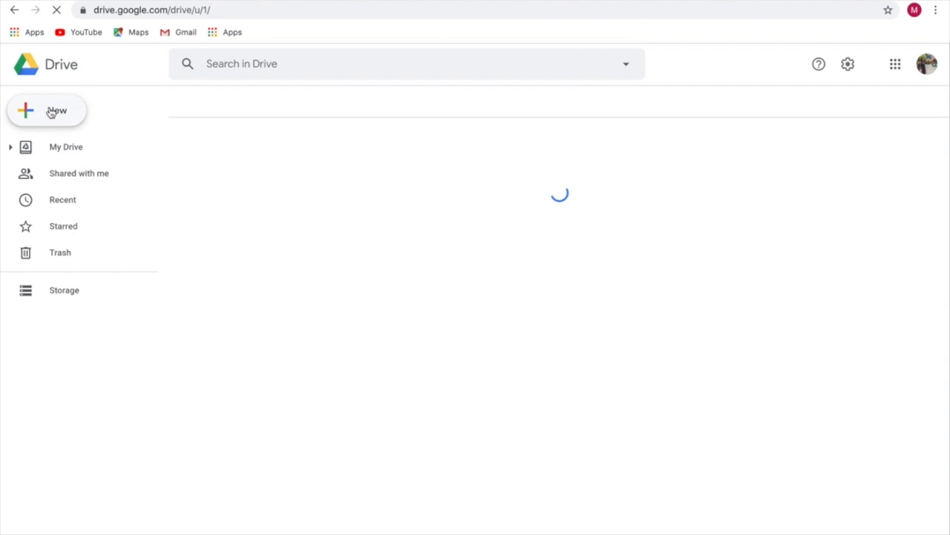
{"action": "left_click", "coordinate": [46, 112]}
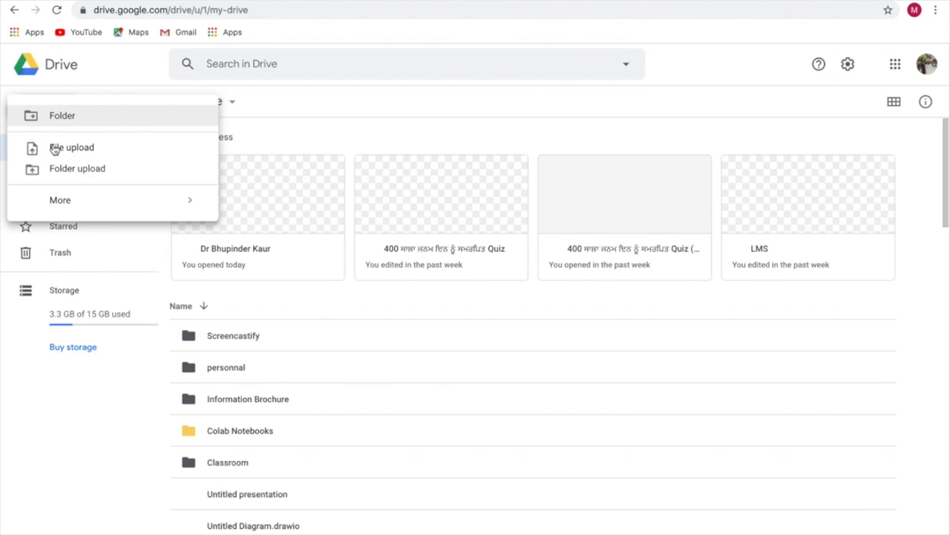
{"action": "mouse_move", "coordinate": [73, 211]}
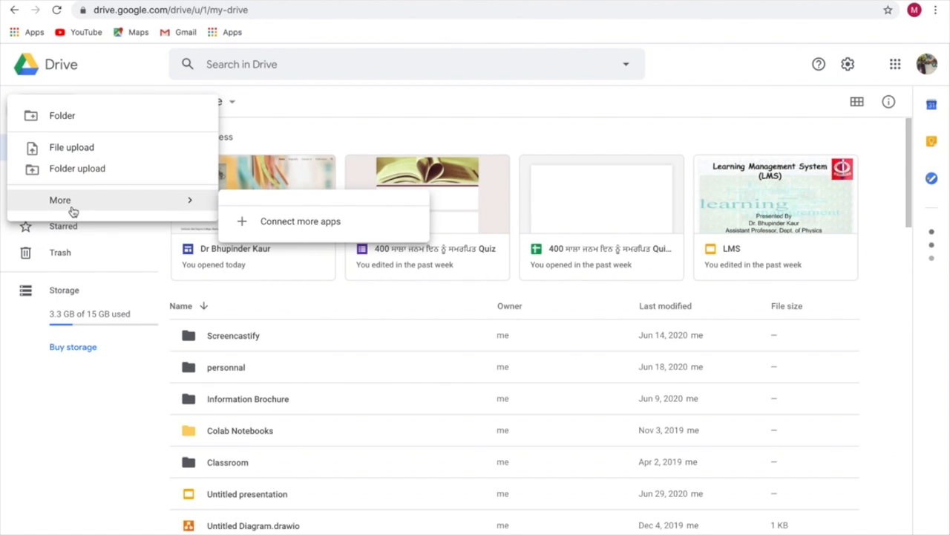
{"action": "mouse_move", "coordinate": [88, 273]}
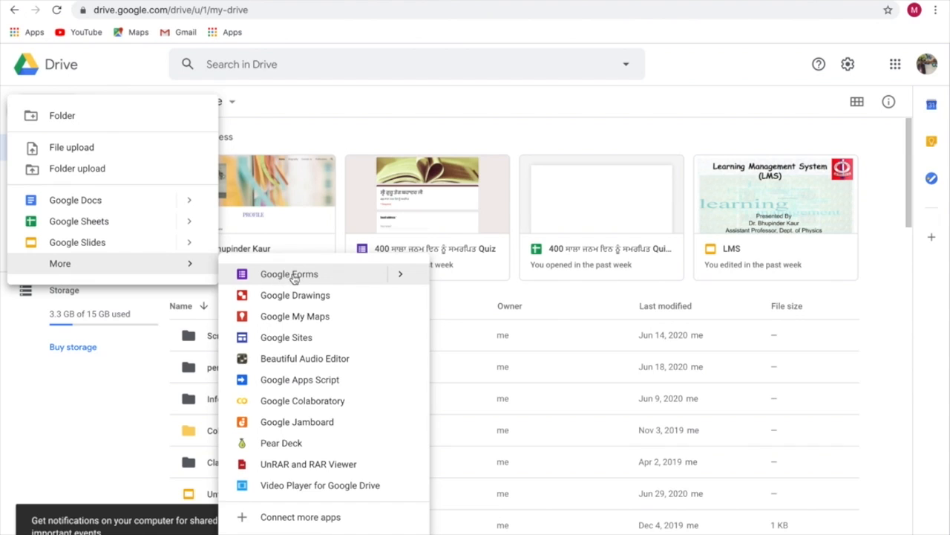
{"action": "mouse_move", "coordinate": [403, 276]}
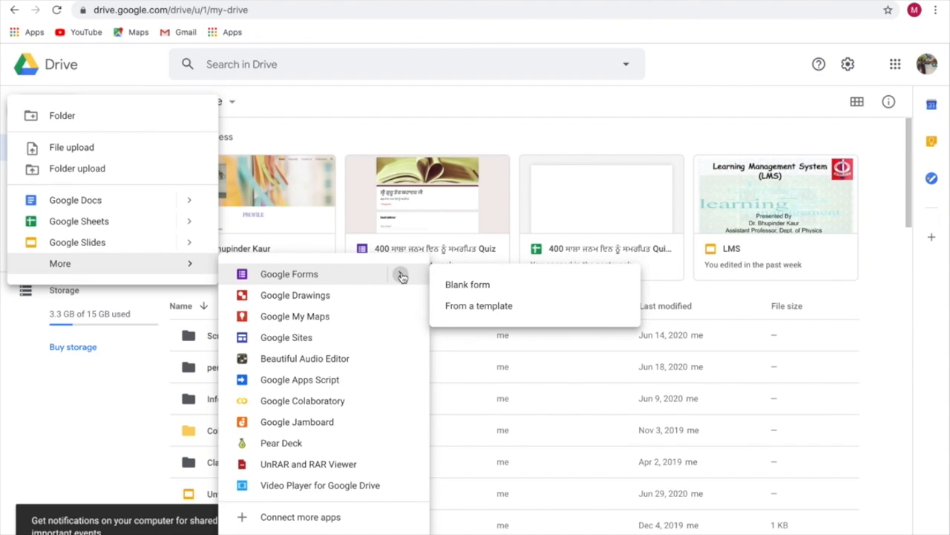
{"action": "left_click", "coordinate": [470, 309]}
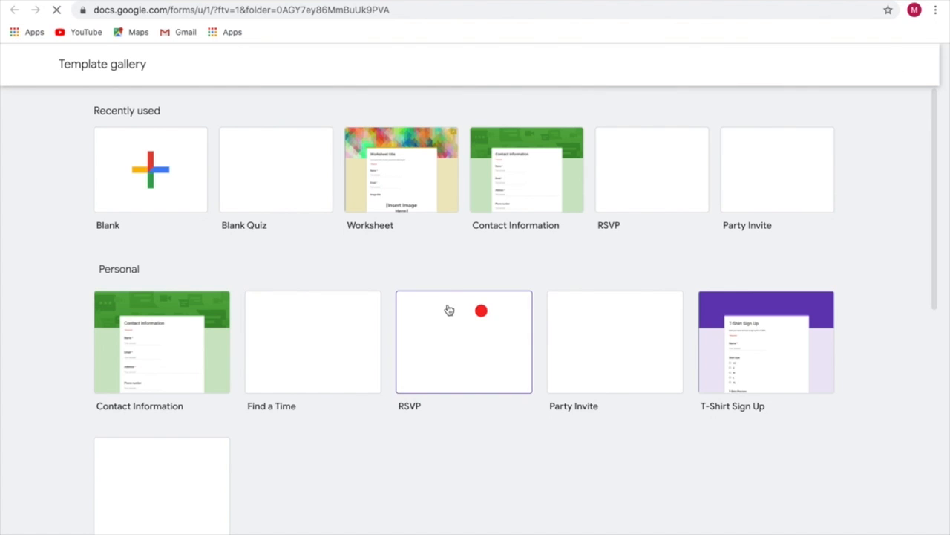
{"action": "left_click", "coordinate": [276, 193]}
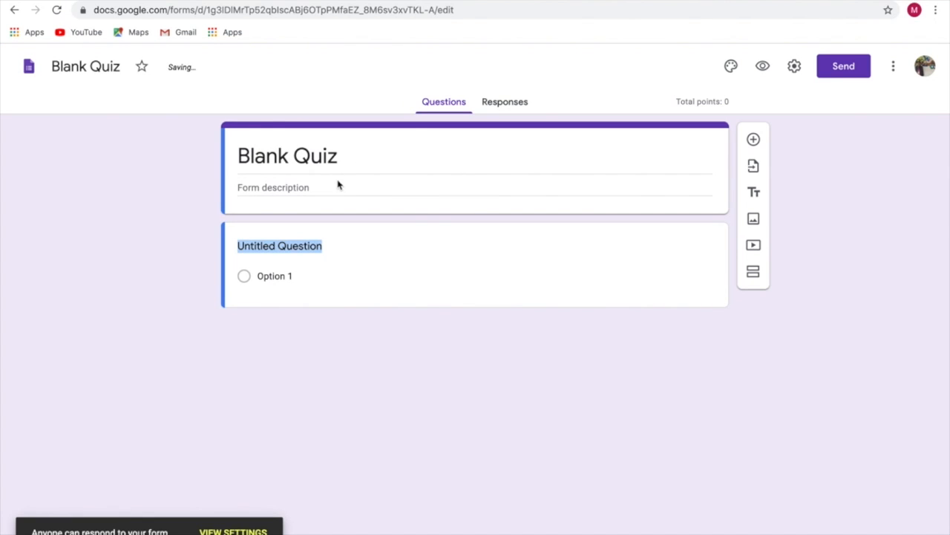
Step: Change the quiz's title to "TEST 1"
{"action": "left_click", "coordinate": [303, 153]}
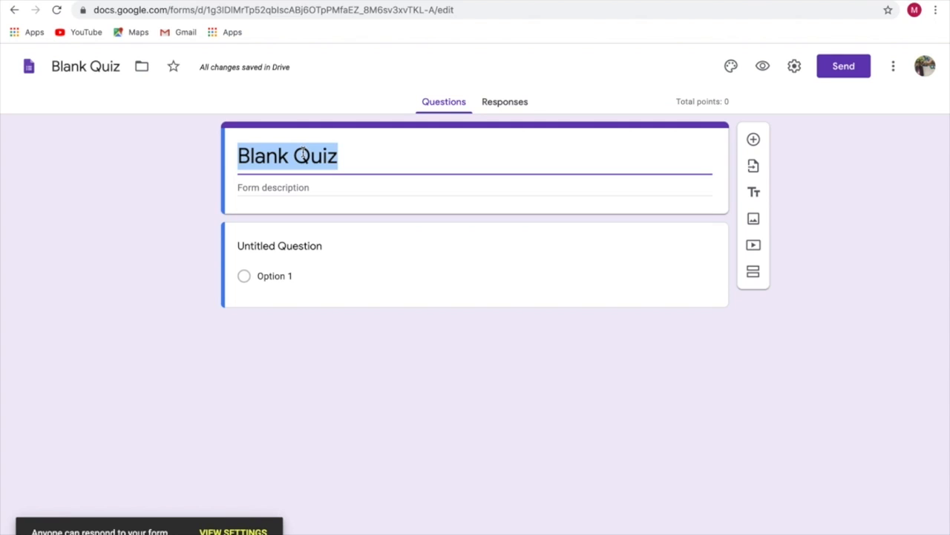
{"action": "type", "text": "TE"}
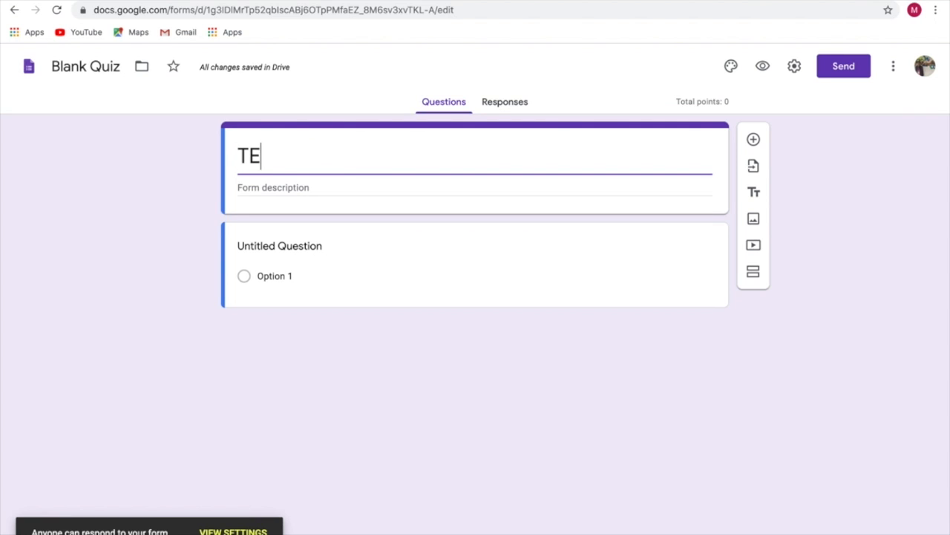
{"action": "type", "text": "ST 1"}
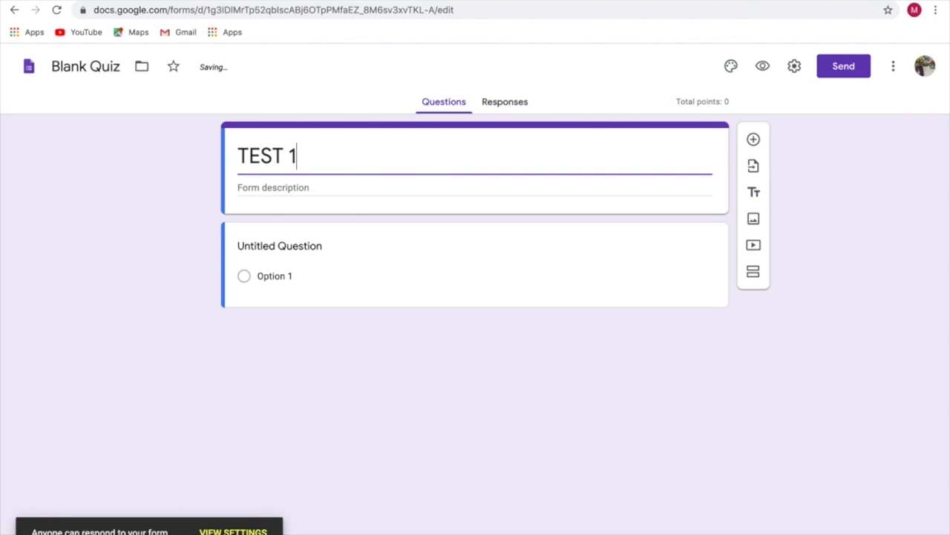
Step: Enter "WHAT IS THE NAME OF CAPITAL OF PUNJAB?" as the text of the first question
{"action": "left_click", "coordinate": [502, 248]}
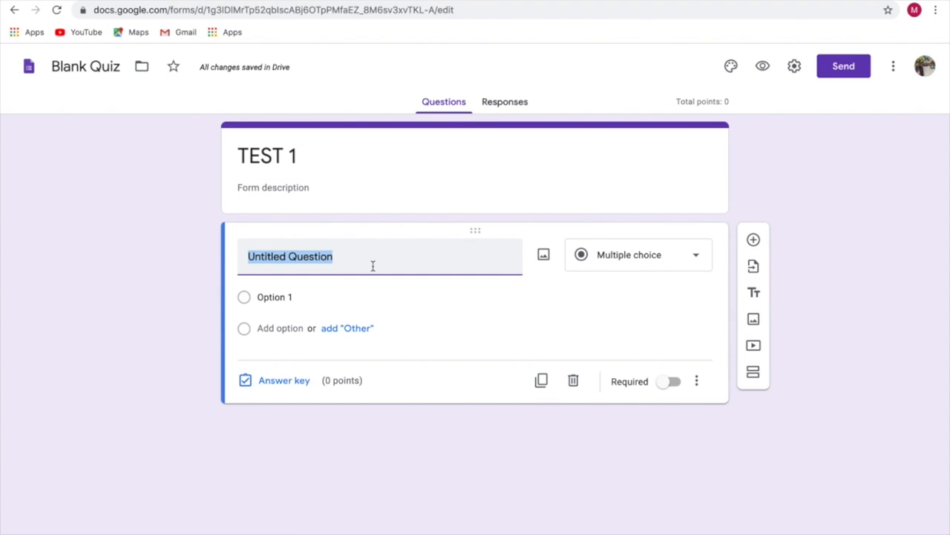
{"action": "type", "text": "WHAT"}
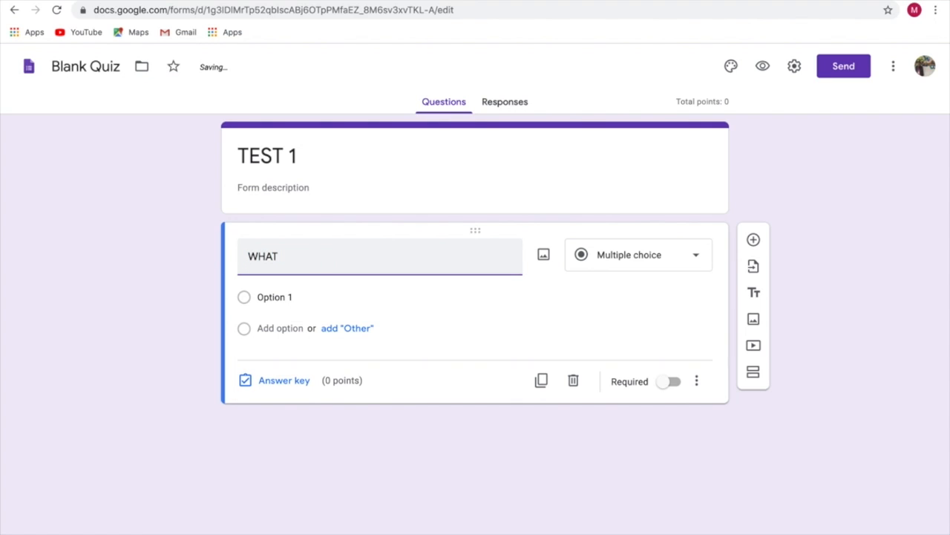
{"action": "type", "text": " IS THE NAME OF CAPITAL OF PUNJ"}
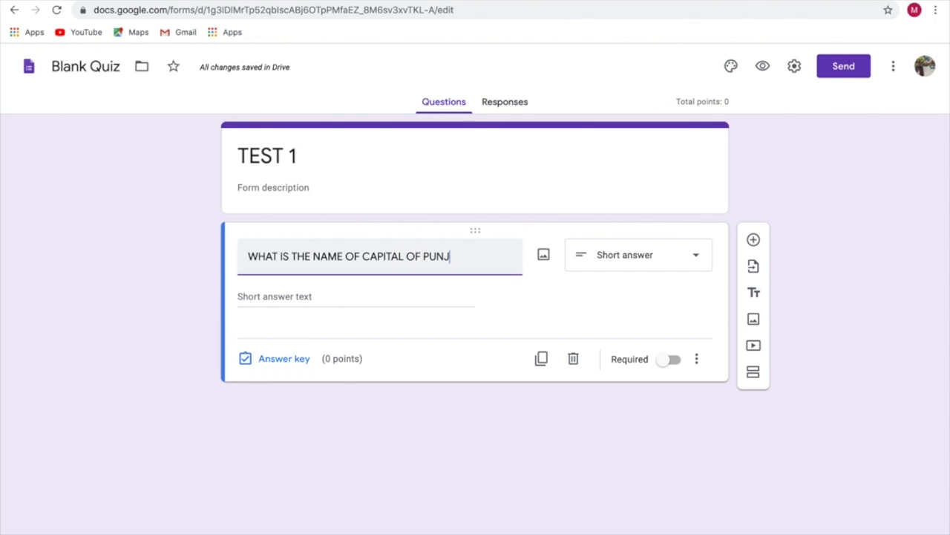
{"action": "type", "text": "AB"}
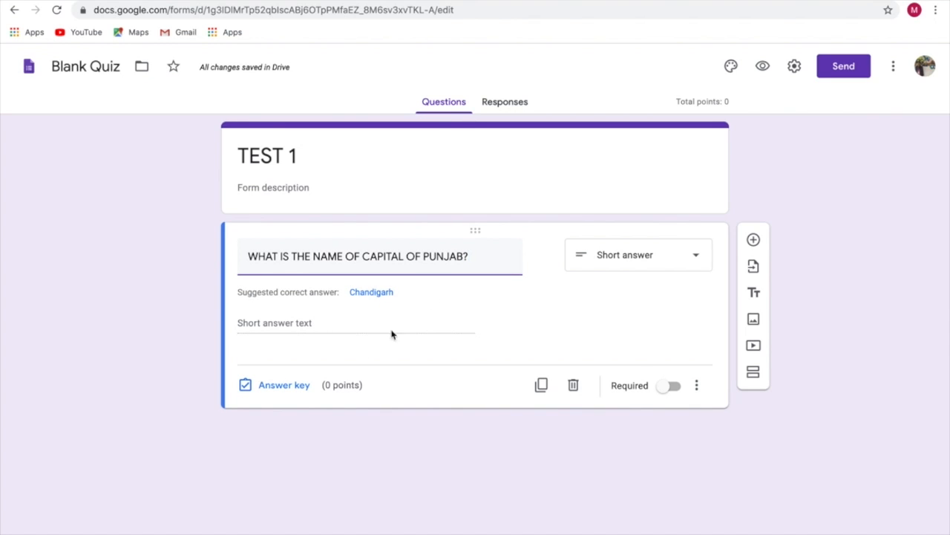
{"action": "left_click", "coordinate": [541, 323]}
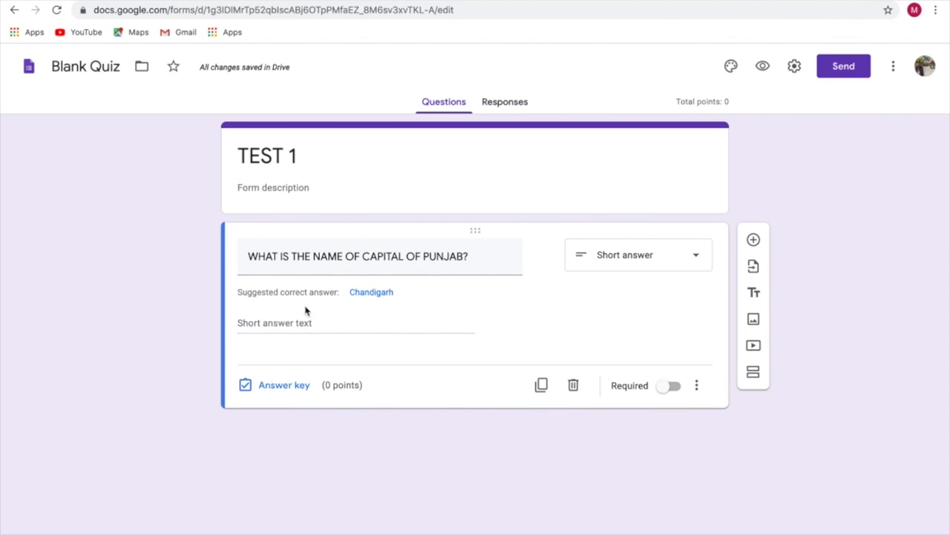
Step: Accept the suggested correct answer Chandigarh, and change the capital question's type to Multiple choice
{"action": "left_click", "coordinate": [371, 292]}
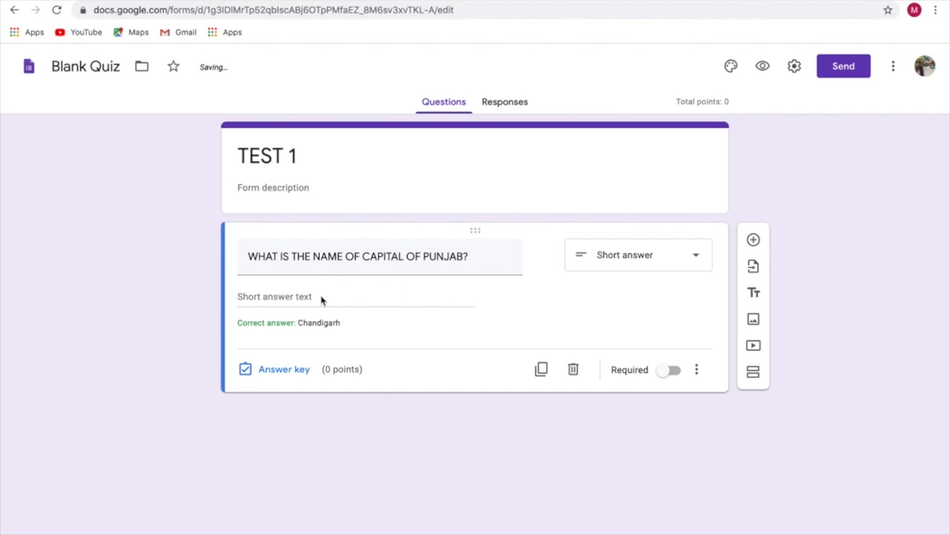
{"action": "left_click", "coordinate": [651, 265]}
{"action": "left_click", "coordinate": [630, 242]}
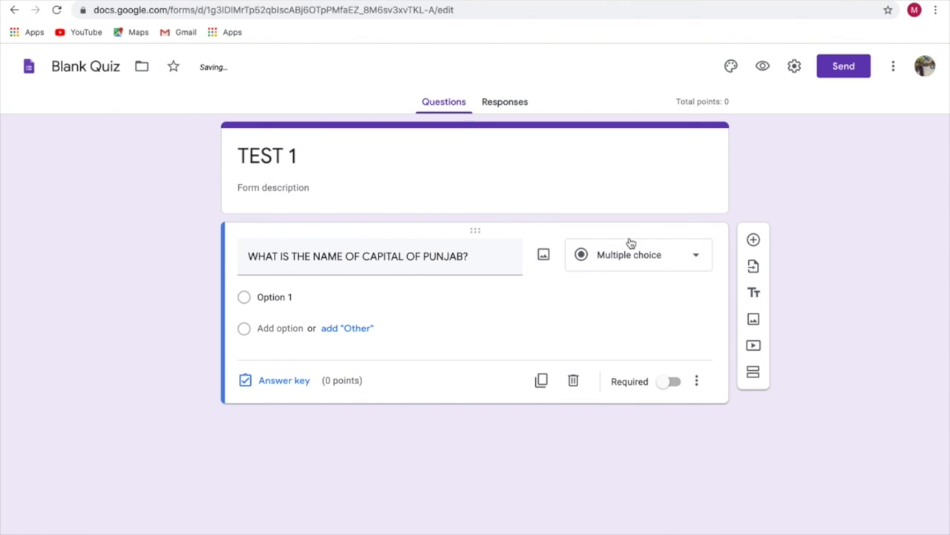
Step: Give the capital question four answer options: CHANDIGARH, LUDHIANA, MOHALI and JALANDHAR
{"action": "left_click", "coordinate": [331, 294]}
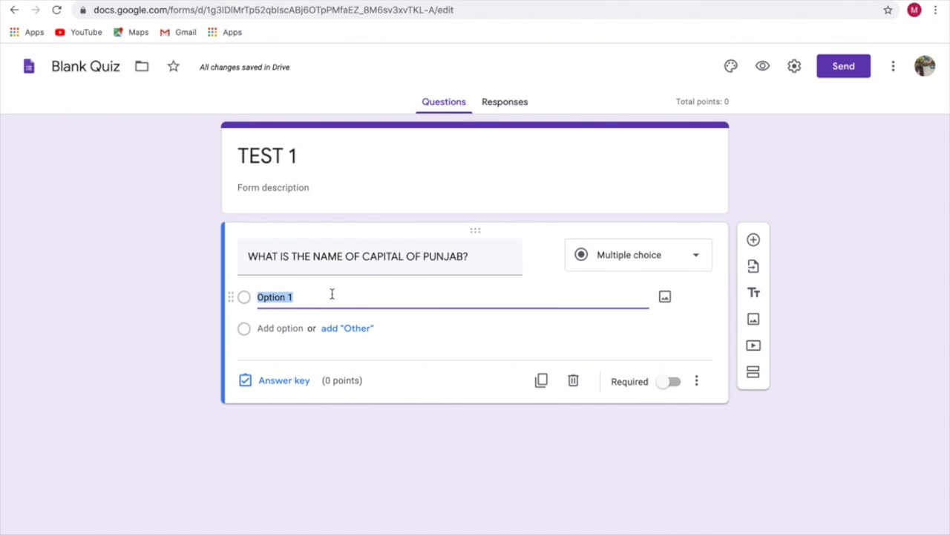
{"action": "type", "text": "CHA"}
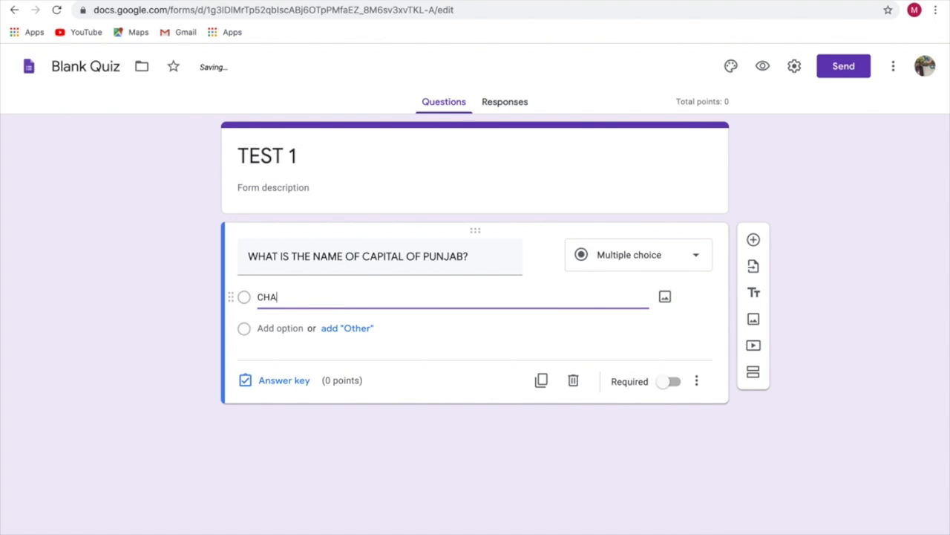
{"action": "type", "text": "NDIGARH"}
{"action": "key", "text": "Return"}
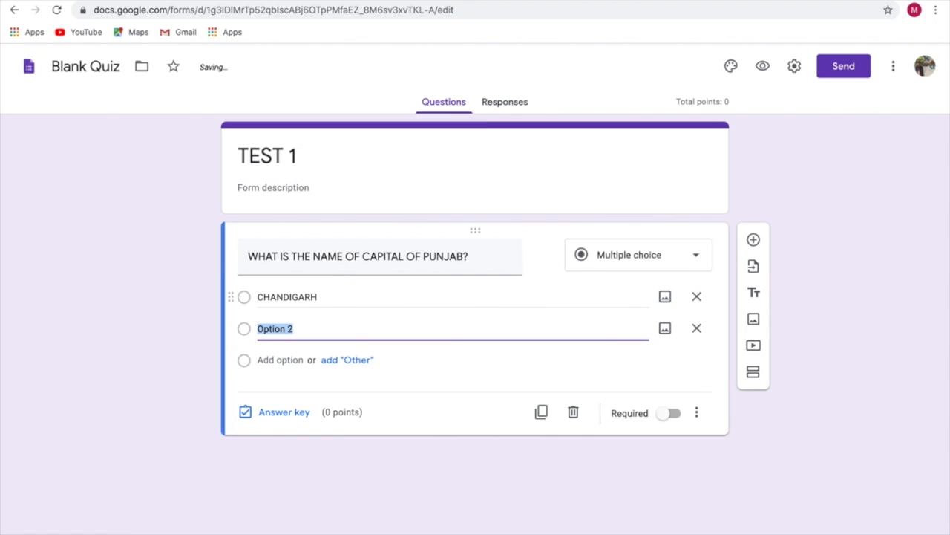
{"action": "type", "text": "LU"}
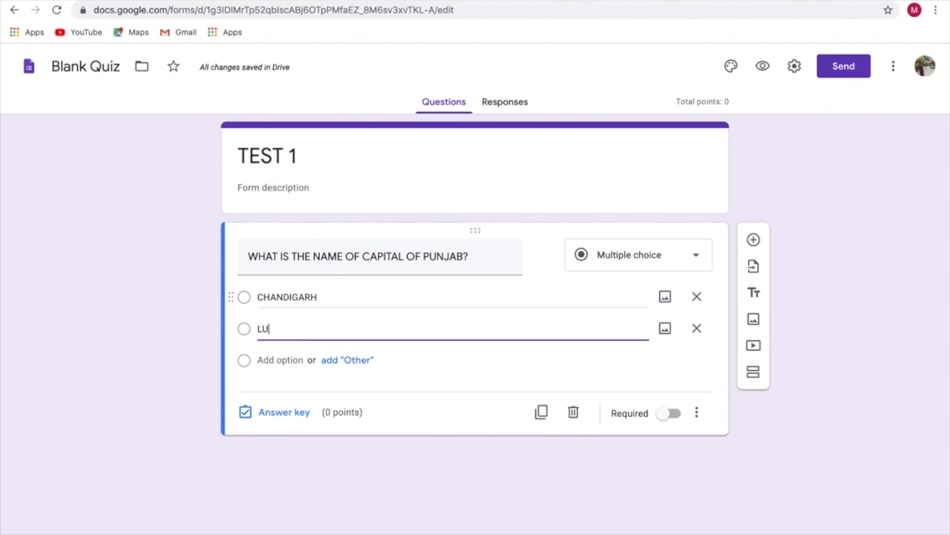
{"action": "type", "text": "DHIANA"}
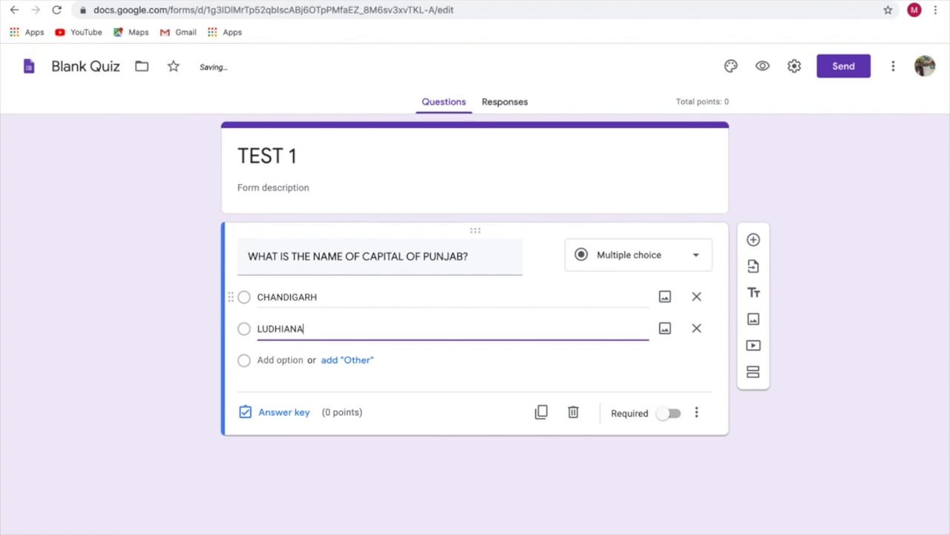
{"action": "key", "text": "Return"}
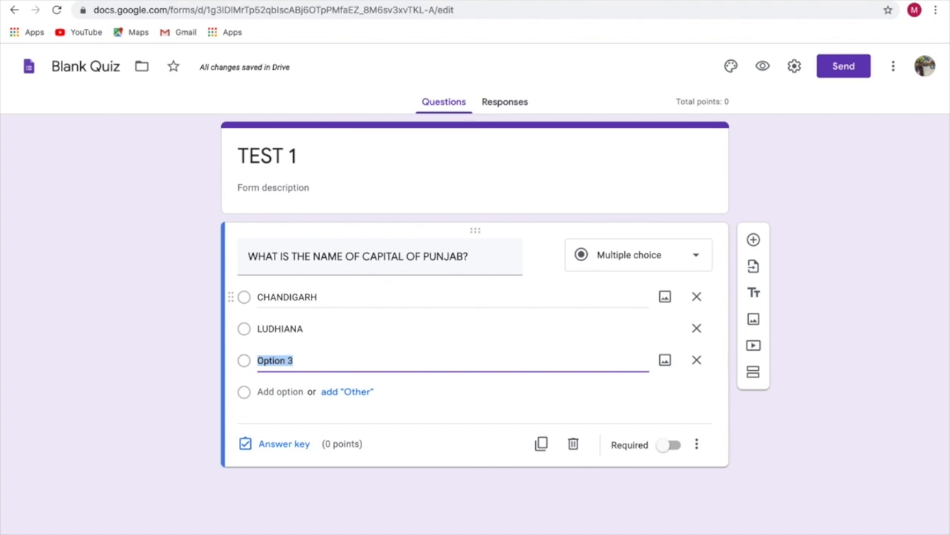
{"action": "type", "text": "MOHALI"}
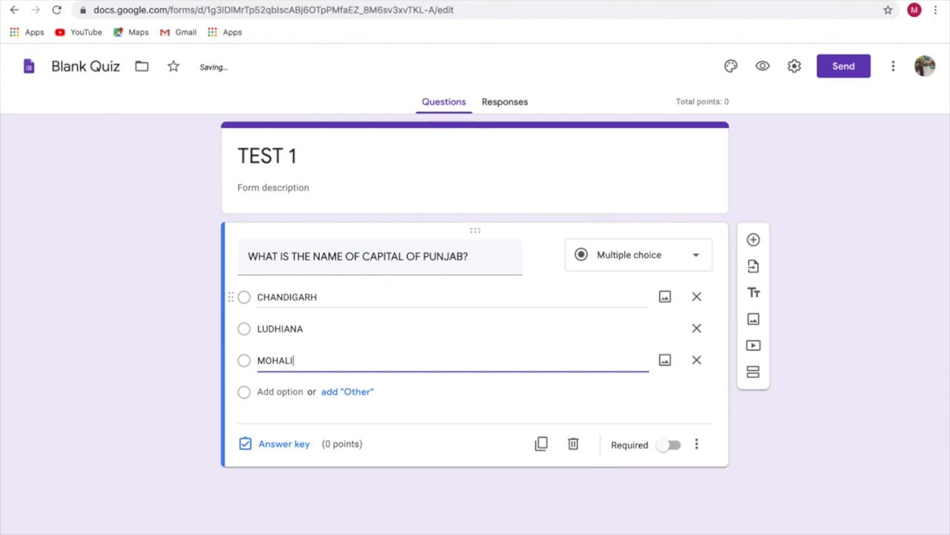
{"action": "key", "text": "Return"}
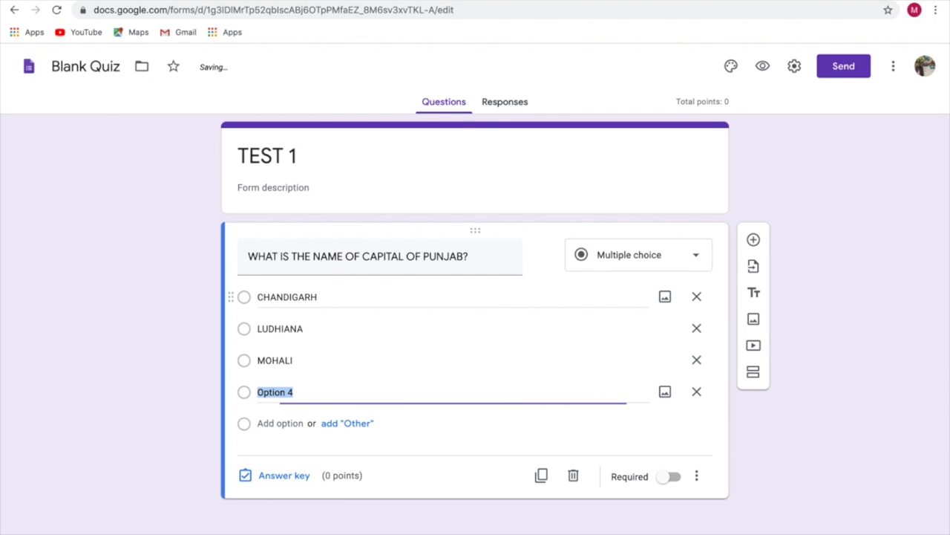
{"action": "type", "text": "J"}
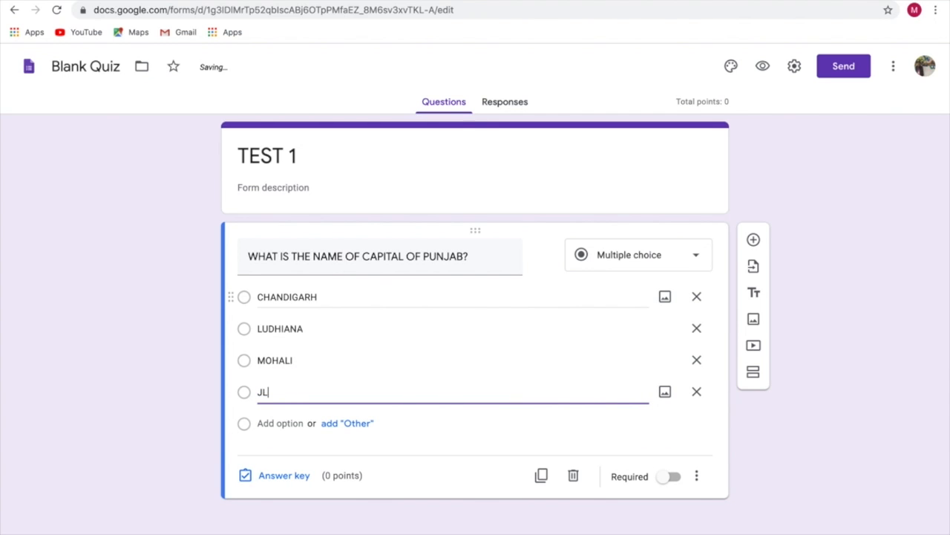
{"action": "type", "text": "ALANDHAR"}
{"action": "left_click", "coordinate": [416, 433]}
Step: Mark CHANDIGARH as the correct answer worth 1 point and make the question required
{"action": "left_click", "coordinate": [280, 483]}
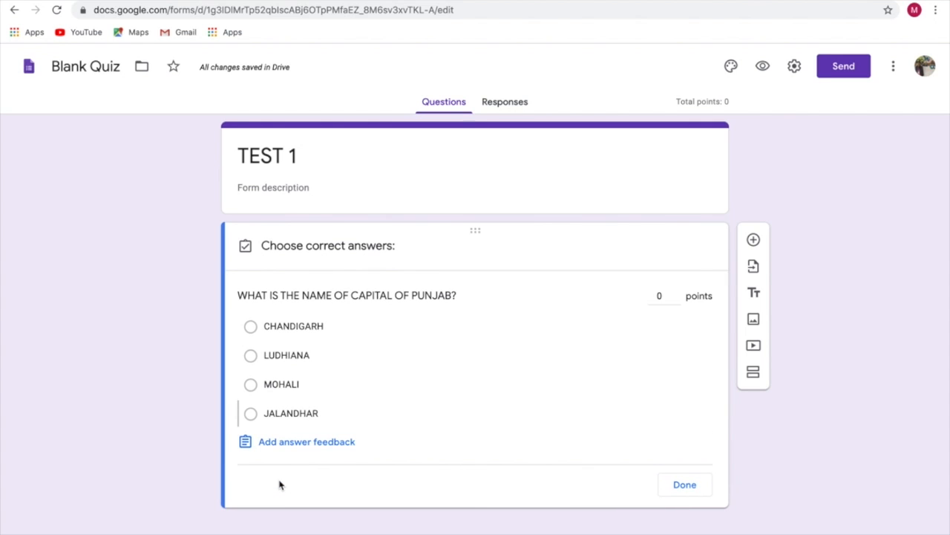
{"action": "left_click", "coordinate": [251, 327]}
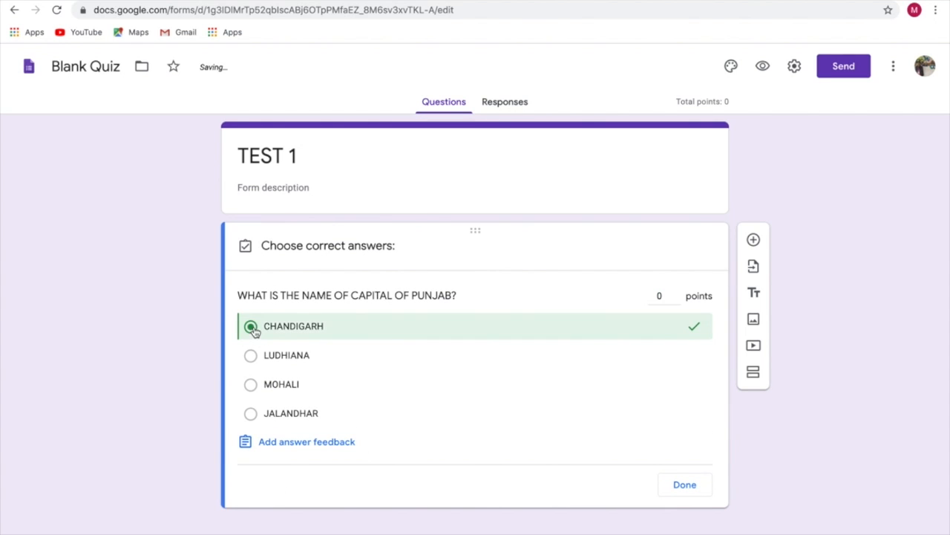
{"action": "left_click", "coordinate": [676, 292]}
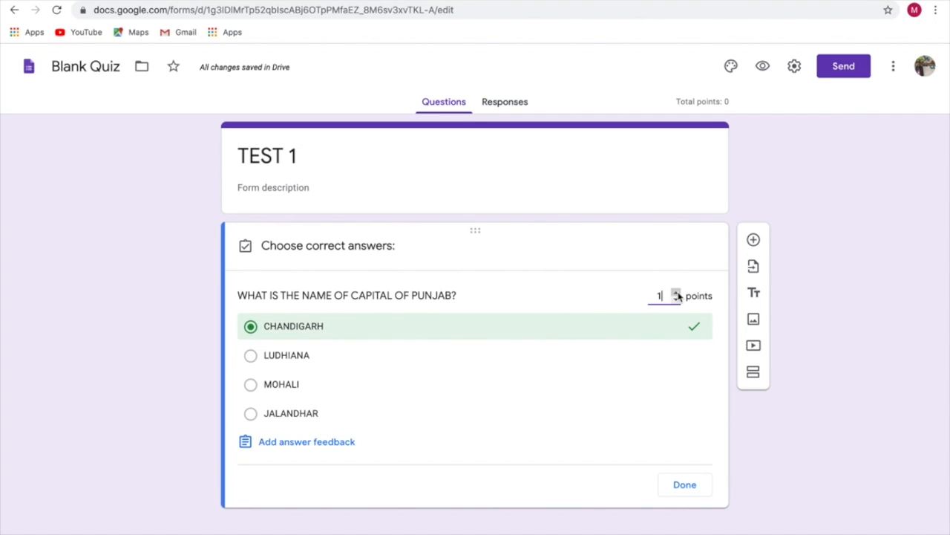
{"action": "left_click", "coordinate": [682, 485]}
{"action": "left_click", "coordinate": [675, 479]}
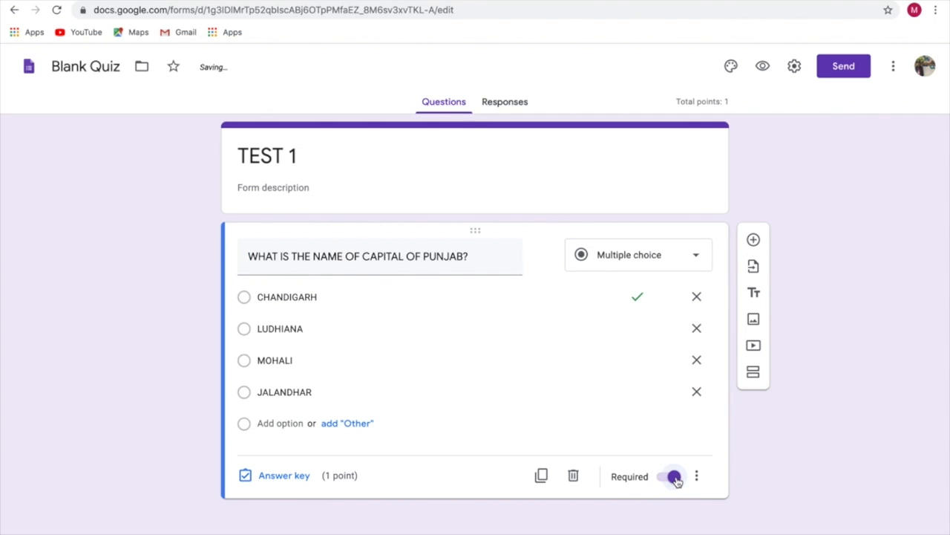
Step: Add a second question reading "Write the name of capital of Punjab?" with the Short answer type
{"action": "left_click", "coordinate": [753, 240]}
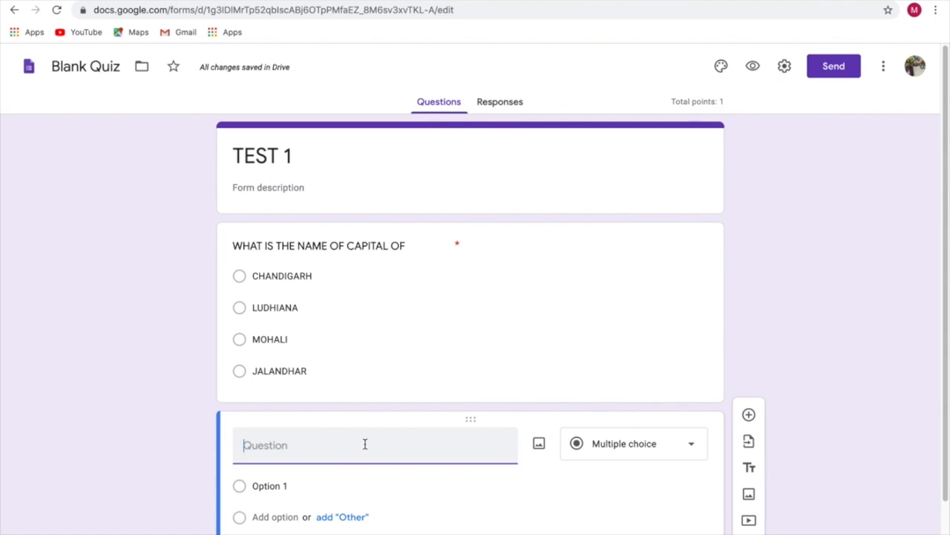
{"action": "type", "text": "Wr"}
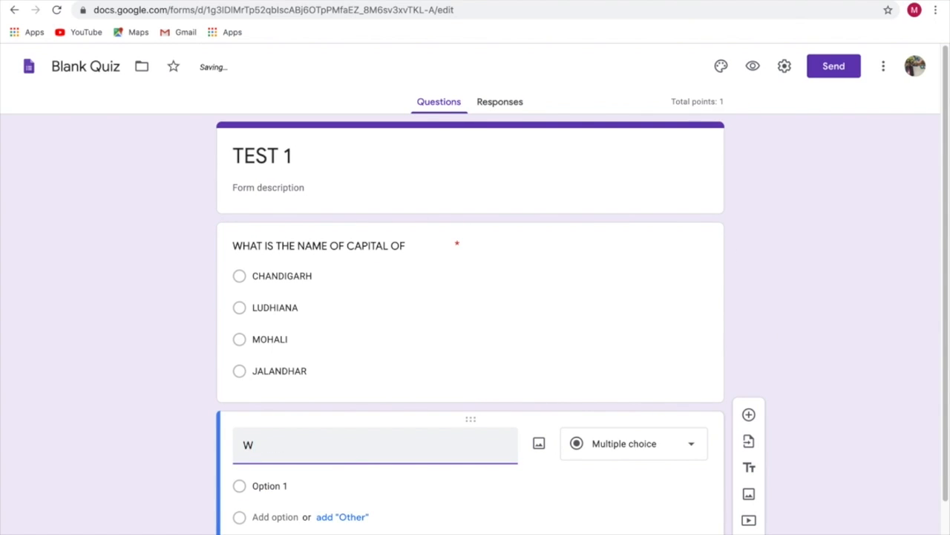
{"action": "key", "text": "BackSpace"}
{"action": "key", "text": "BackSpace"}
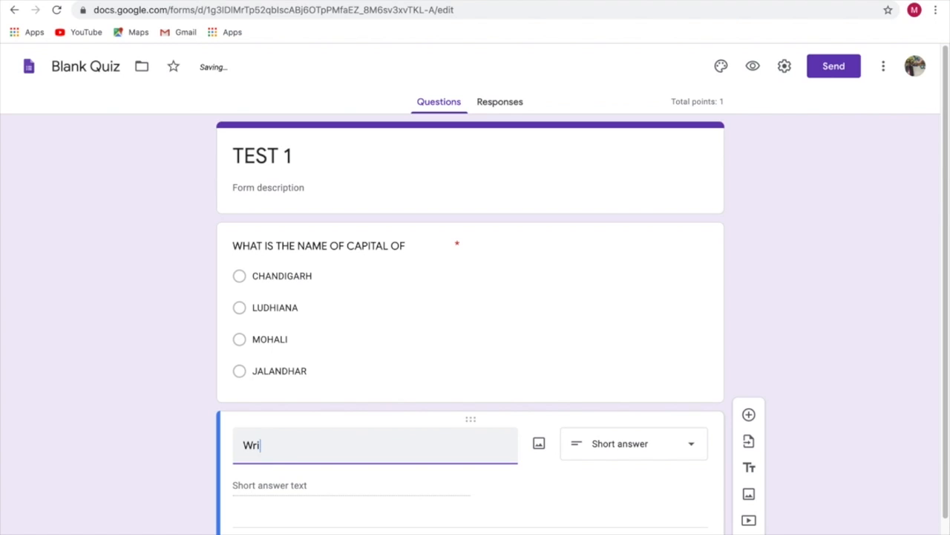
{"action": "type", "text": "ite the"}
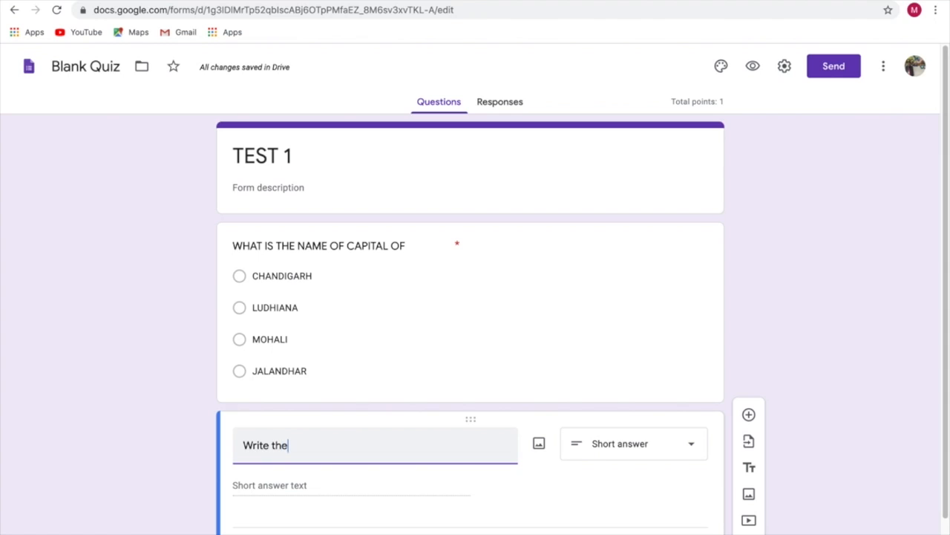
{"action": "type", "text": " name"}
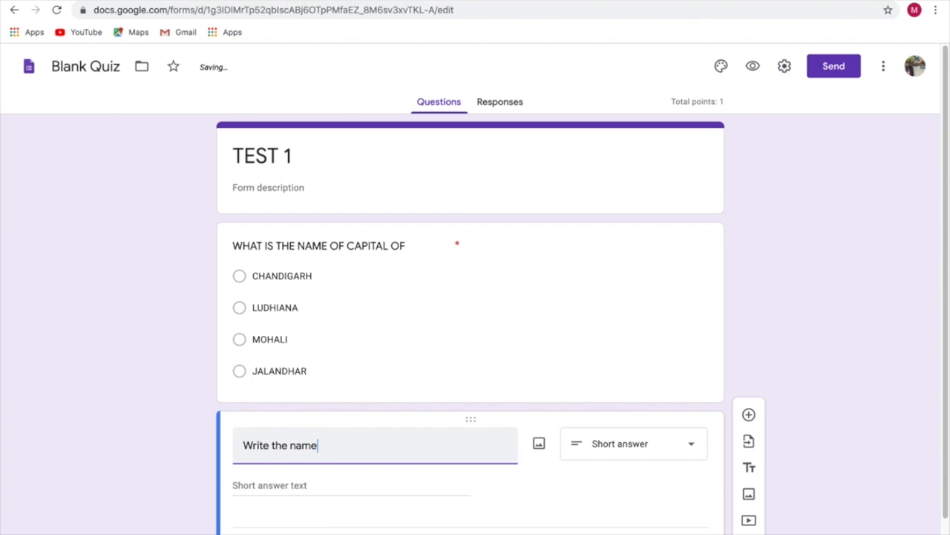
{"action": "type", "text": " of capital O"}
{"action": "key", "text": "BackSpace"}
{"action": "type", "text": "of Punjab?"}
{"action": "left_click", "coordinate": [670, 453]}
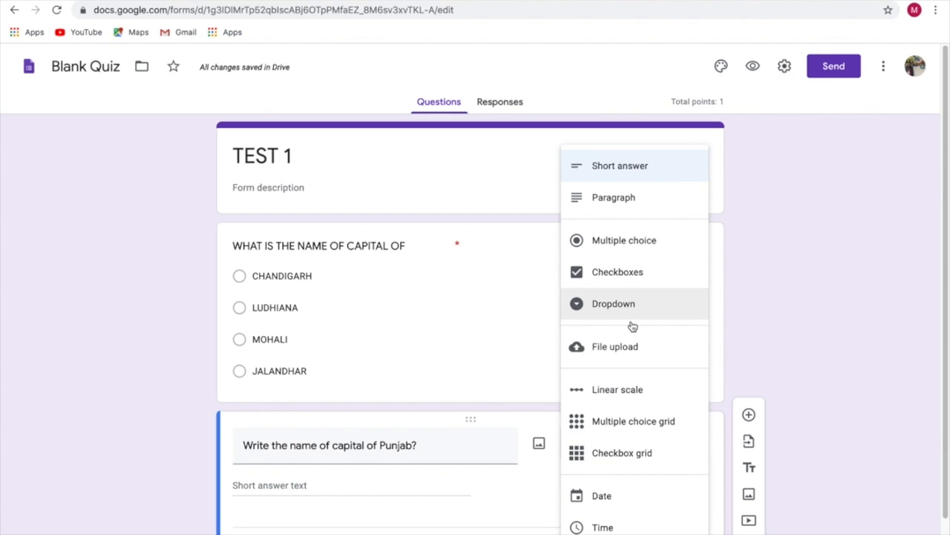
{"action": "left_click", "coordinate": [619, 180]}
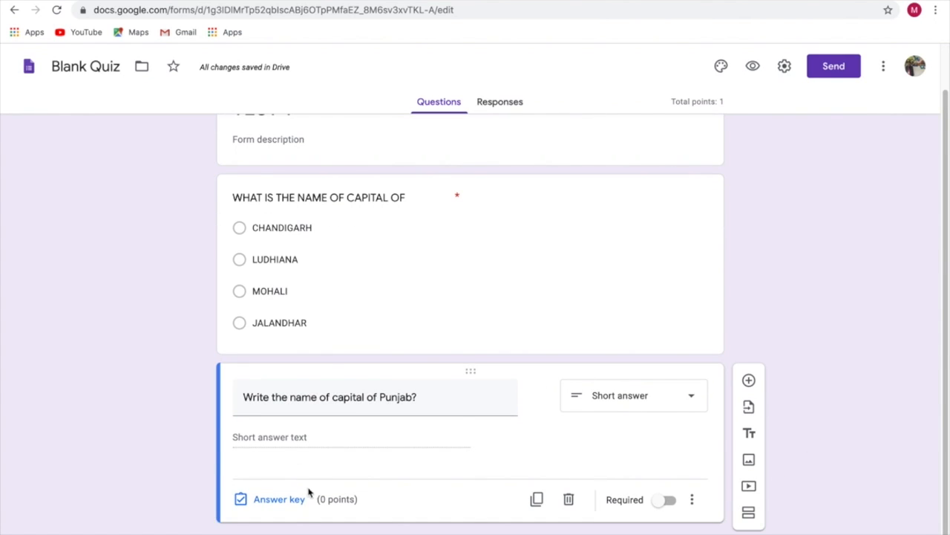
Step: List Chandigarh as the short-answer question's correct answer in its answer key, and mark all other answers incorrect
{"action": "left_click", "coordinate": [279, 501]}
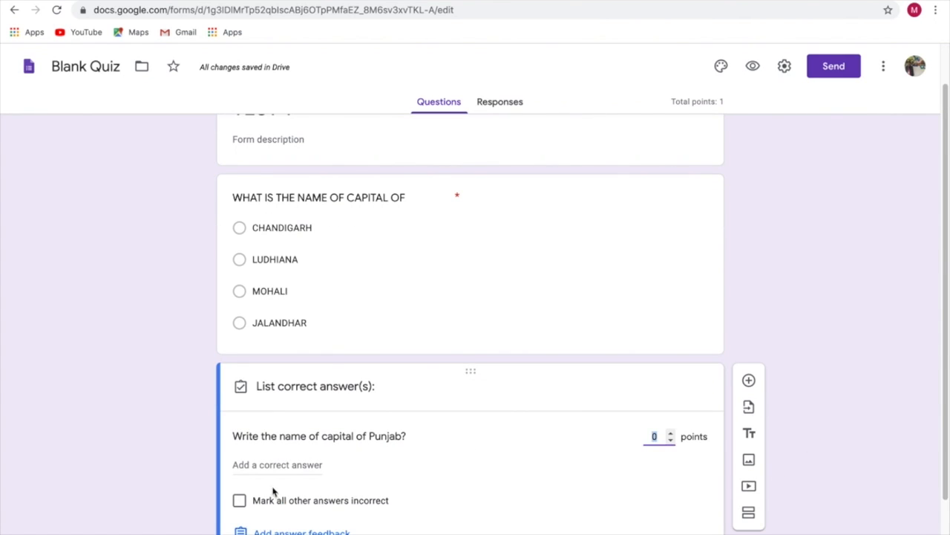
{"action": "left_click", "coordinate": [269, 464]}
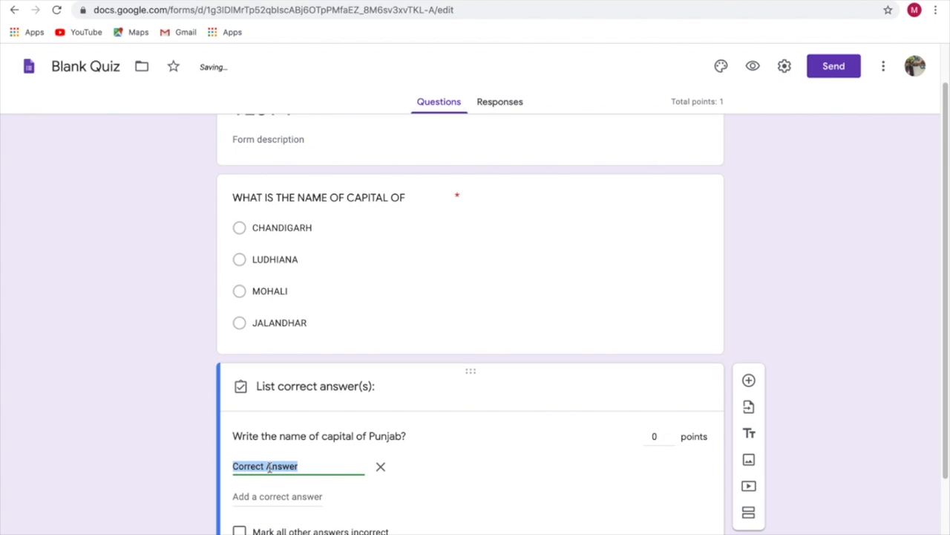
{"action": "type", "text": "Chandigar"}
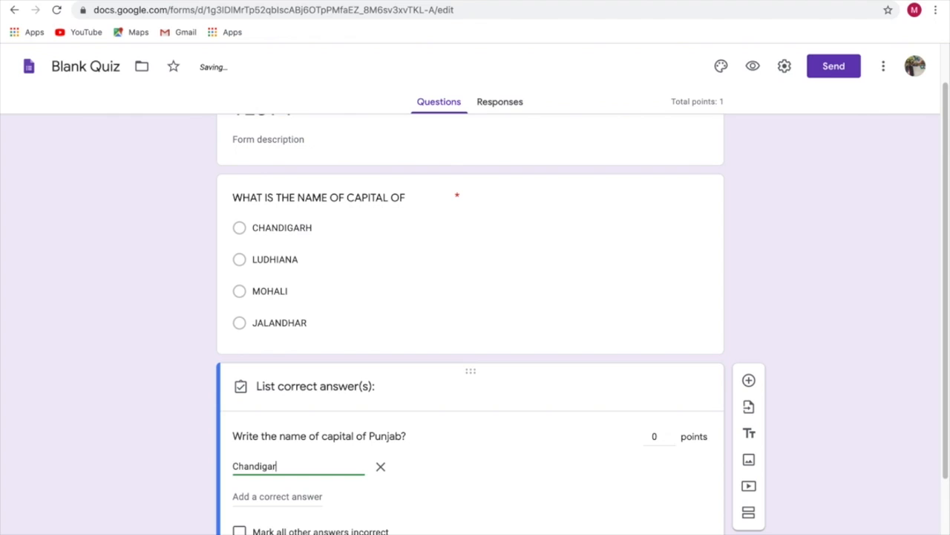
{"action": "left_click", "coordinate": [511, 526]}
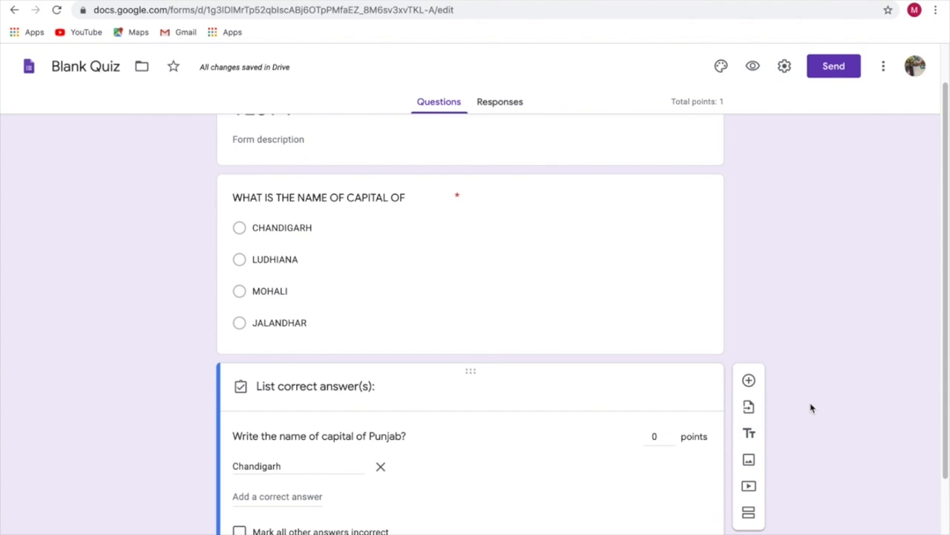
{"action": "scroll", "coordinate": [811, 408], "scroll_direction": "down", "scroll_amount": 2}
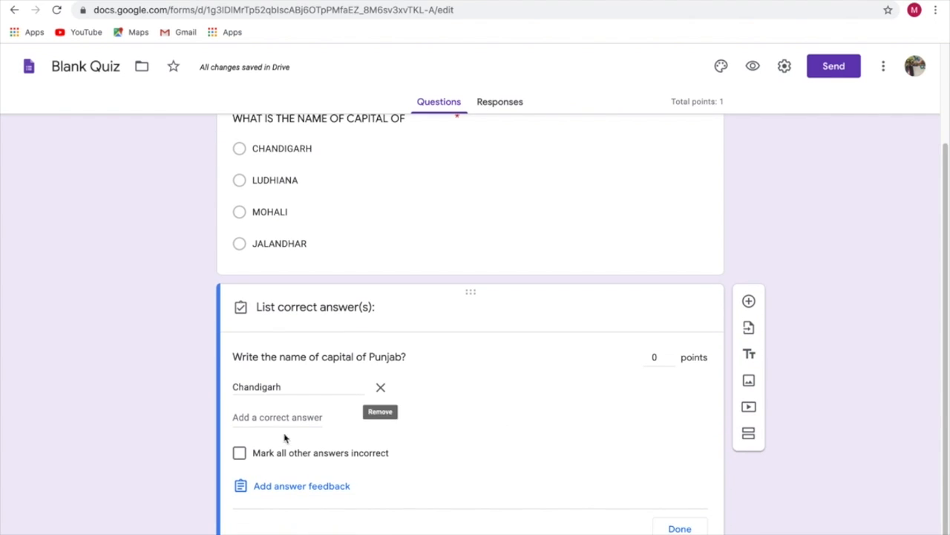
{"action": "left_click", "coordinate": [239, 454]}
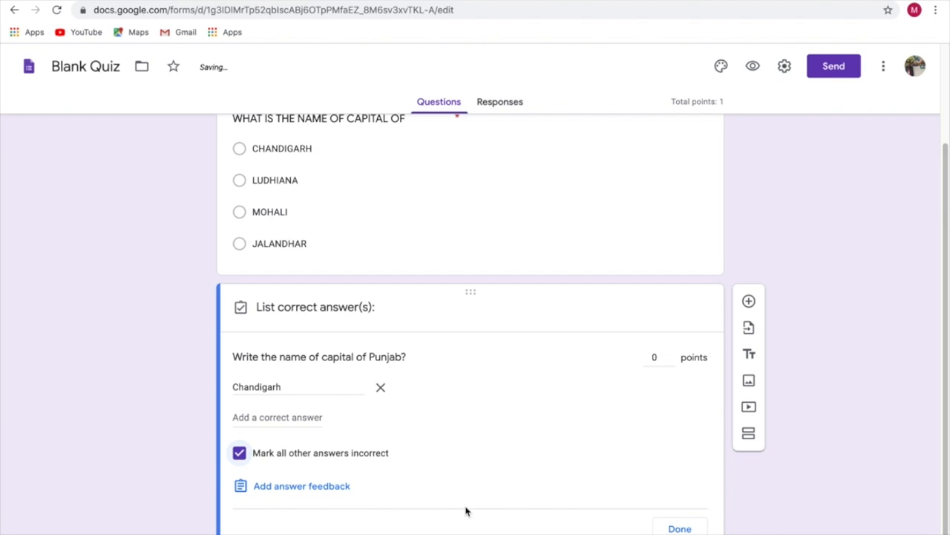
{"action": "left_click", "coordinate": [311, 489]}
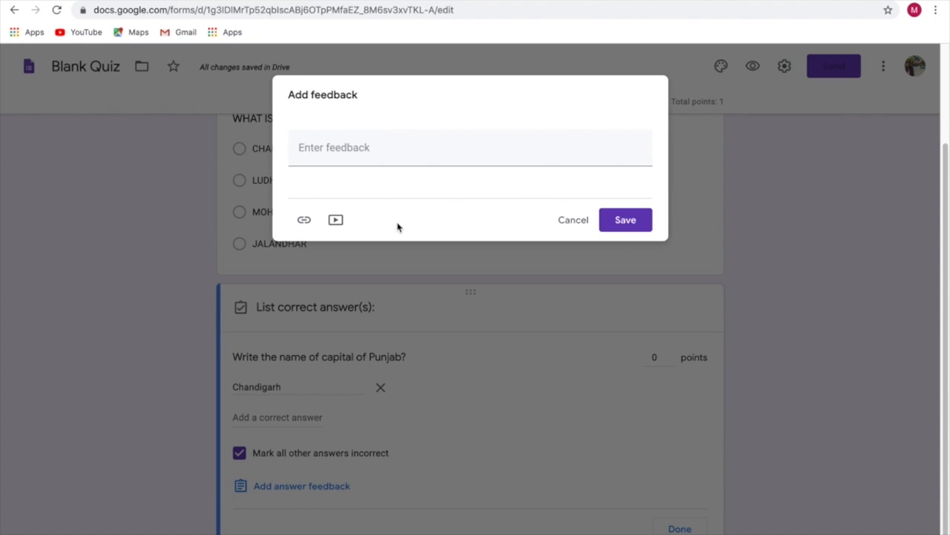
{"action": "left_click", "coordinate": [567, 227]}
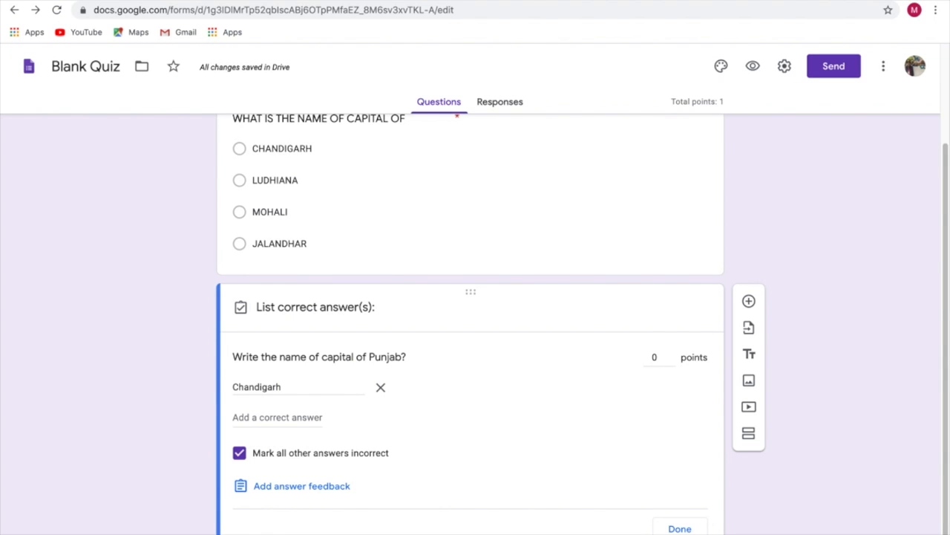
{"action": "left_click", "coordinate": [679, 529]}
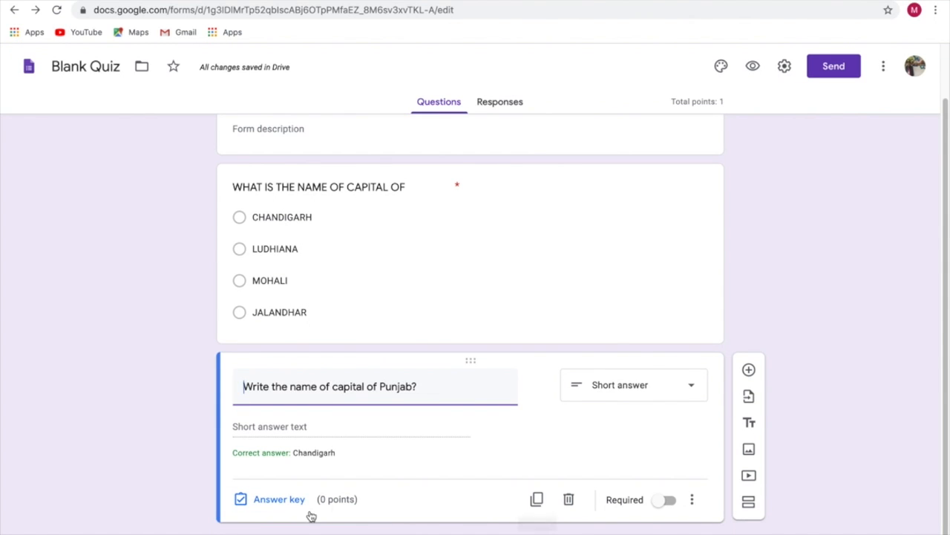
Step: Set the short-answer question's value to 2 points in its answer key and make the question required
{"action": "left_click", "coordinate": [282, 507]}
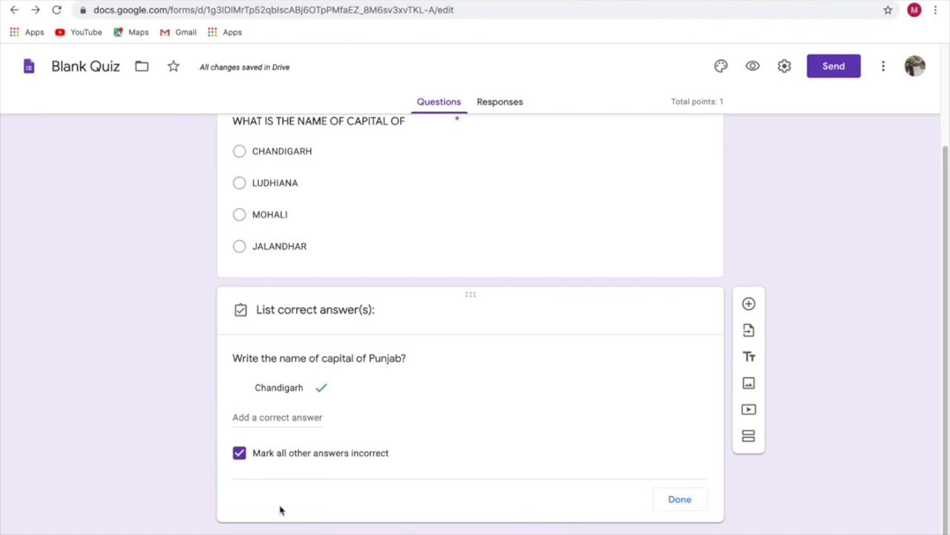
{"action": "left_click", "coordinate": [671, 354]}
{"action": "left_click", "coordinate": [670, 354]}
{"action": "left_click", "coordinate": [679, 528]}
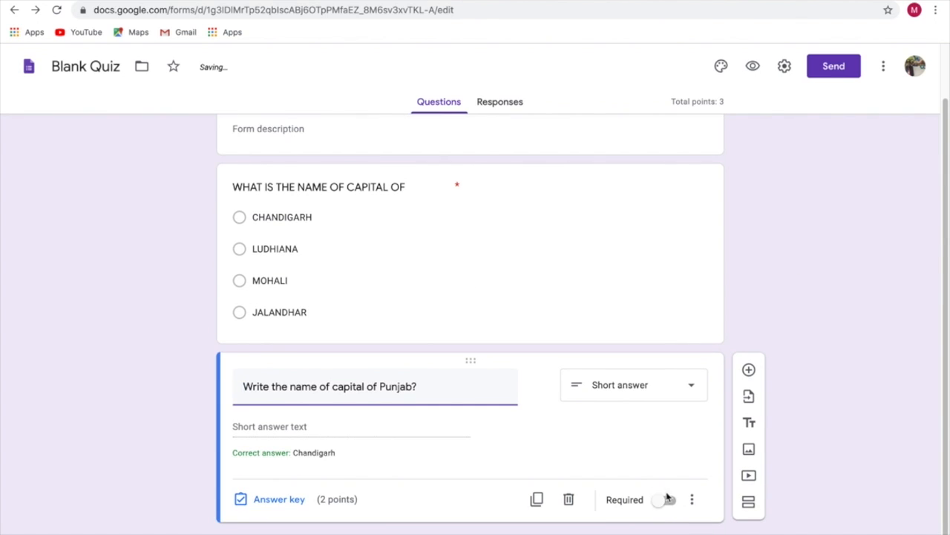
{"action": "left_click", "coordinate": [678, 505]}
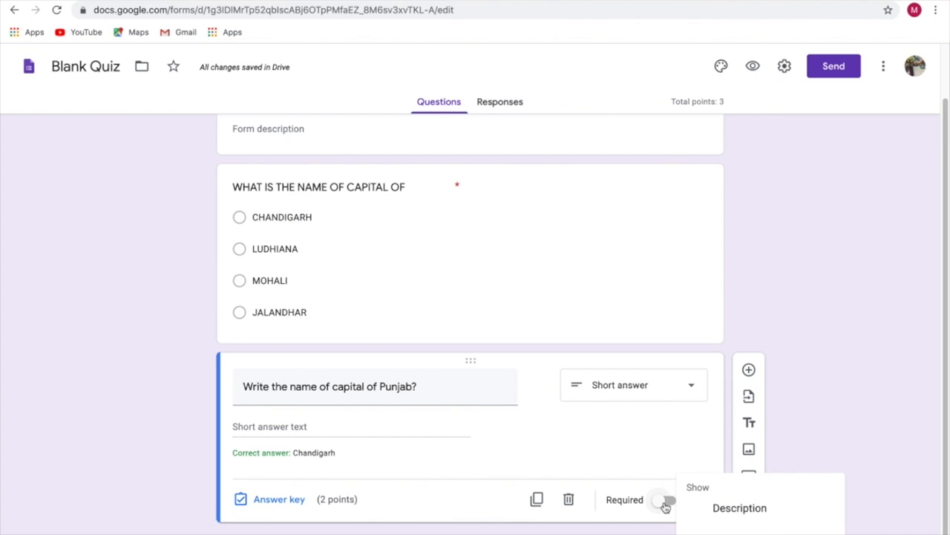
{"action": "left_click", "coordinate": [665, 506]}
{"action": "left_click", "coordinate": [666, 504]}
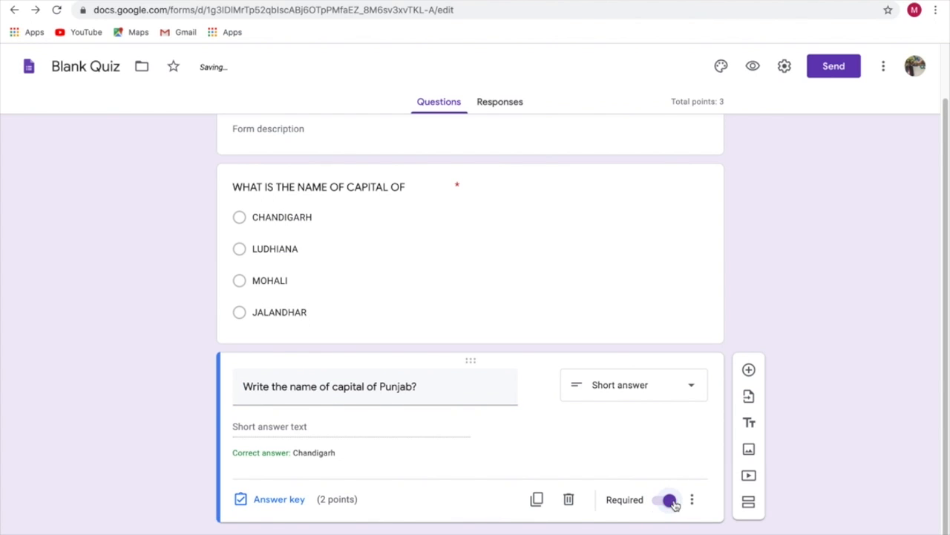
Step: Add a third question reading "Write about the capital of Punjab?" as a Paragraph question and make it required
{"action": "left_click", "coordinate": [748, 369]}
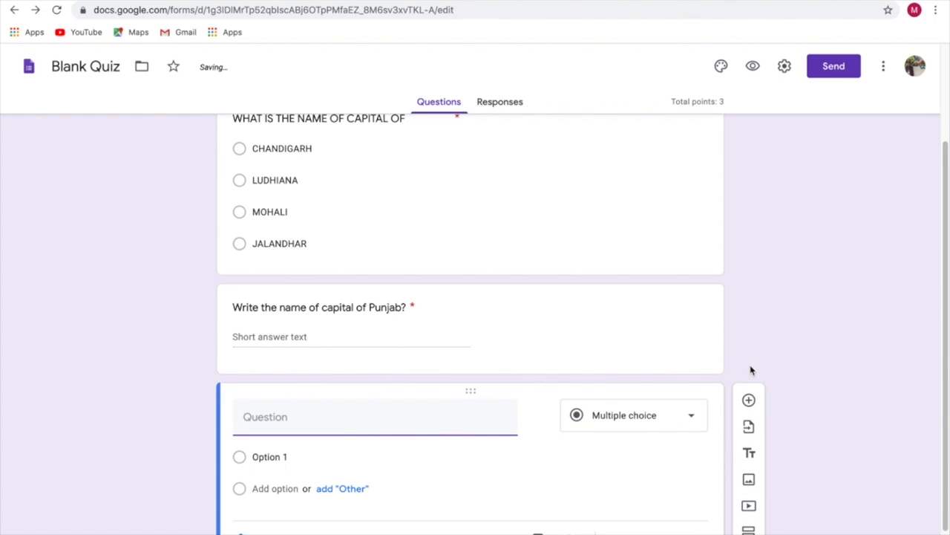
{"action": "type", "text": "Write about t"}
{"action": "type", "text": "he"}
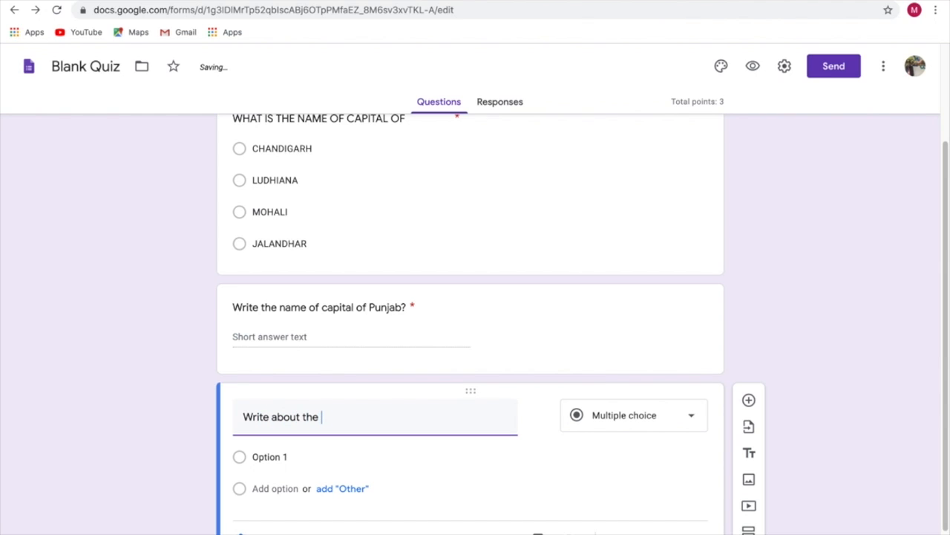
{"action": "type", "text": " capital of Punjab?"}
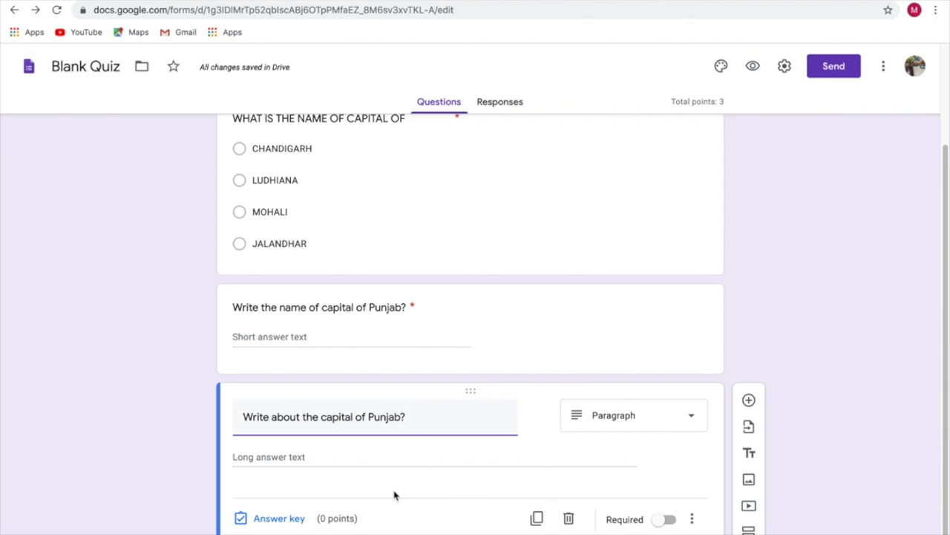
{"action": "left_click", "coordinate": [689, 520]}
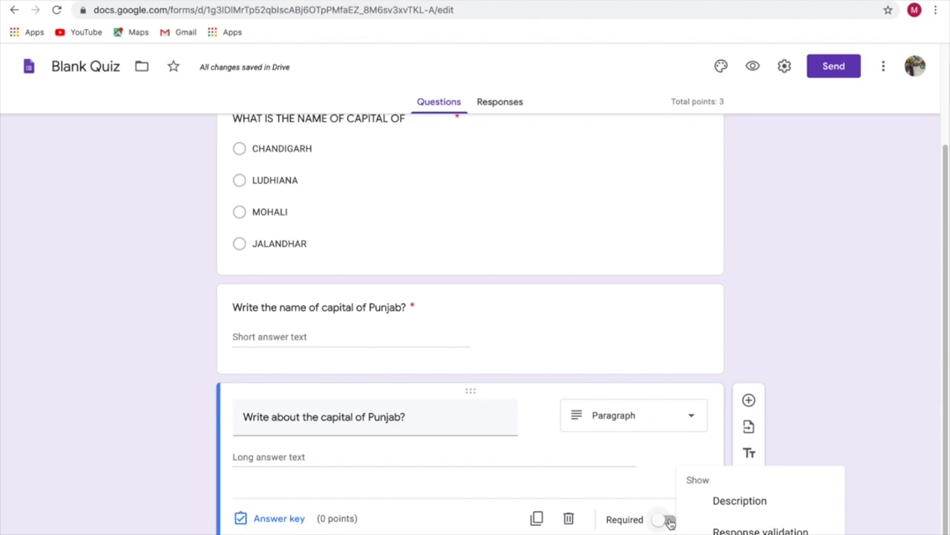
{"action": "left_click", "coordinate": [669, 525]}
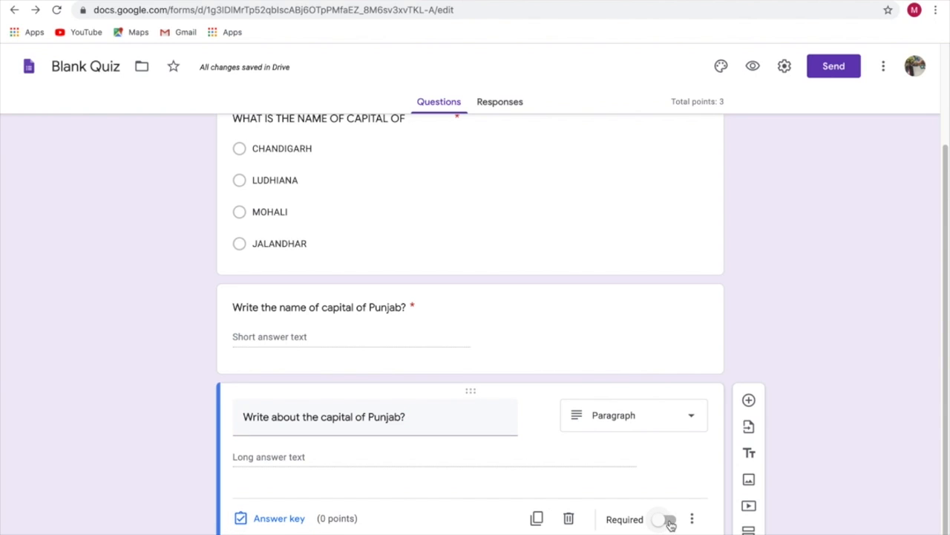
{"action": "left_click", "coordinate": [669, 522]}
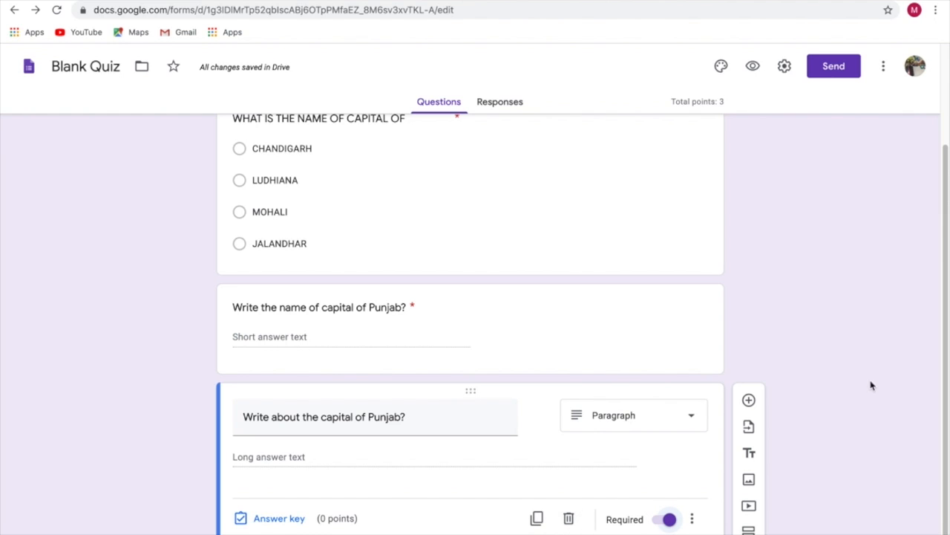
Step: Enter SST as the form description under the TEST 1 title
{"action": "scroll", "coordinate": [866, 385], "scroll_direction": "down", "scroll_amount": 1}
{"action": "scroll", "coordinate": [865, 385], "scroll_direction": "up", "scroll_amount": 4}
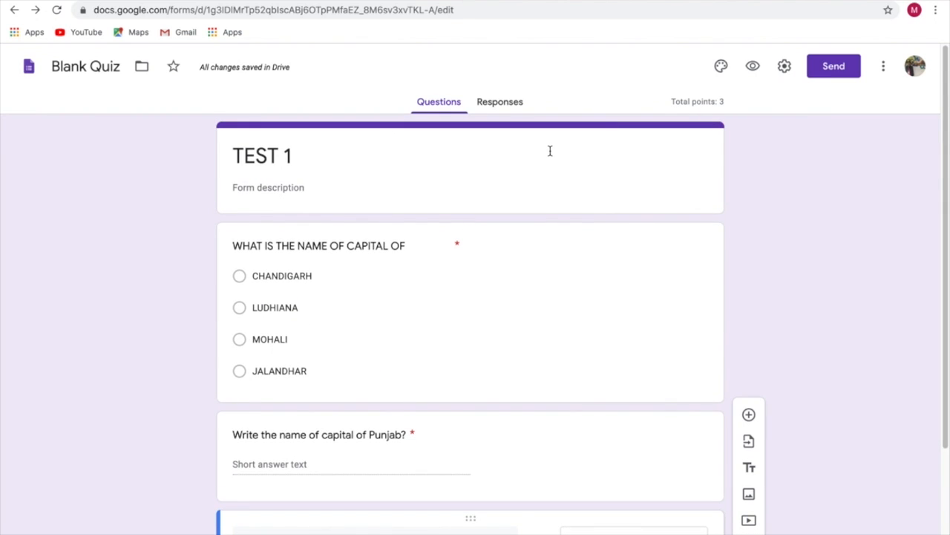
{"action": "left_click", "coordinate": [550, 151]}
{"action": "left_click", "coordinate": [326, 187]}
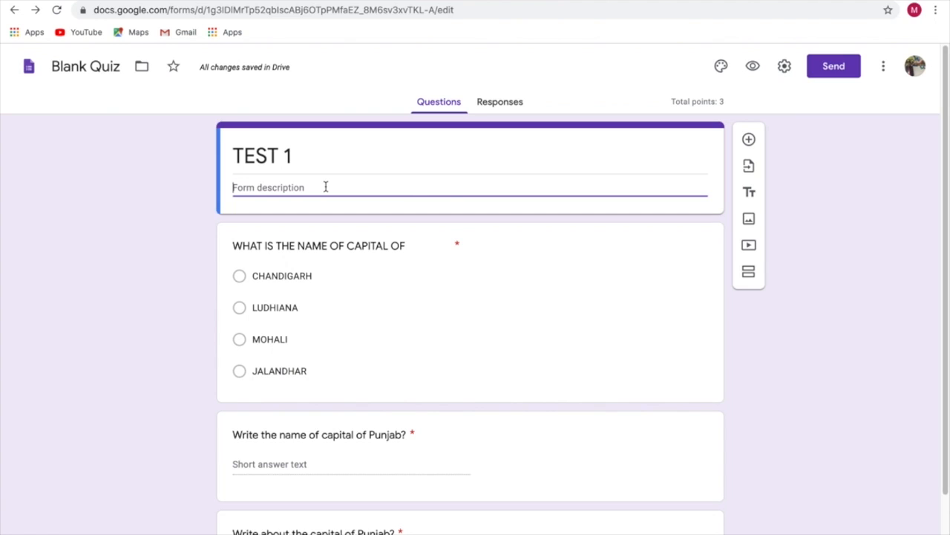
{"action": "type", "text": "SST"}
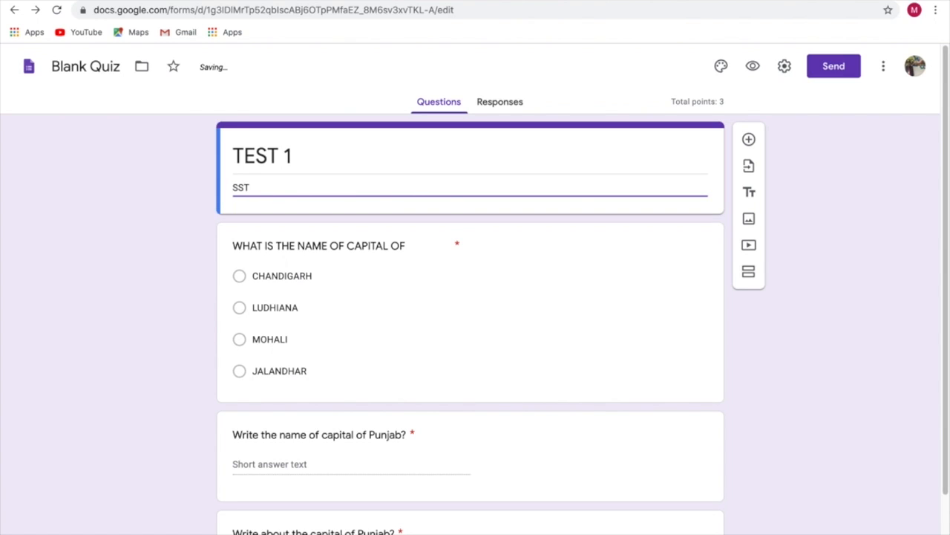
{"action": "left_click", "coordinate": [808, 300]}
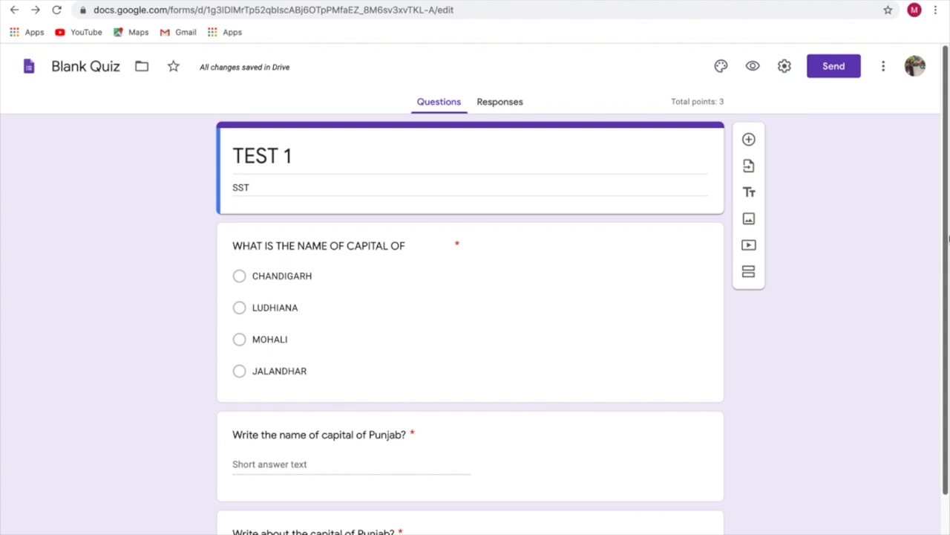
Step: Add a Short answer question reading "Name of the Student" directly below the form's title block and make it required
{"action": "scroll", "coordinate": [947, 241], "scroll_direction": "down", "scroll_amount": 1}
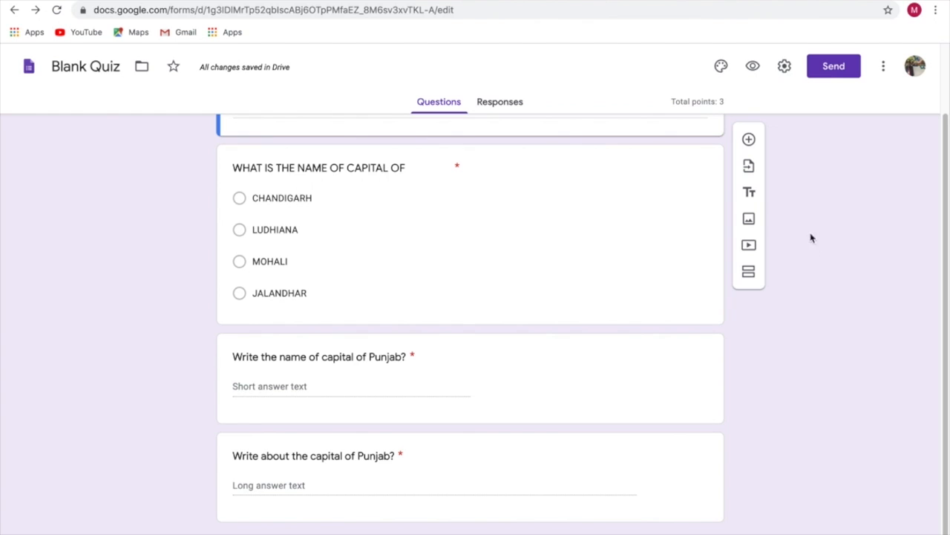
{"action": "scroll", "coordinate": [947, 270], "scroll_direction": "up", "scroll_amount": 1}
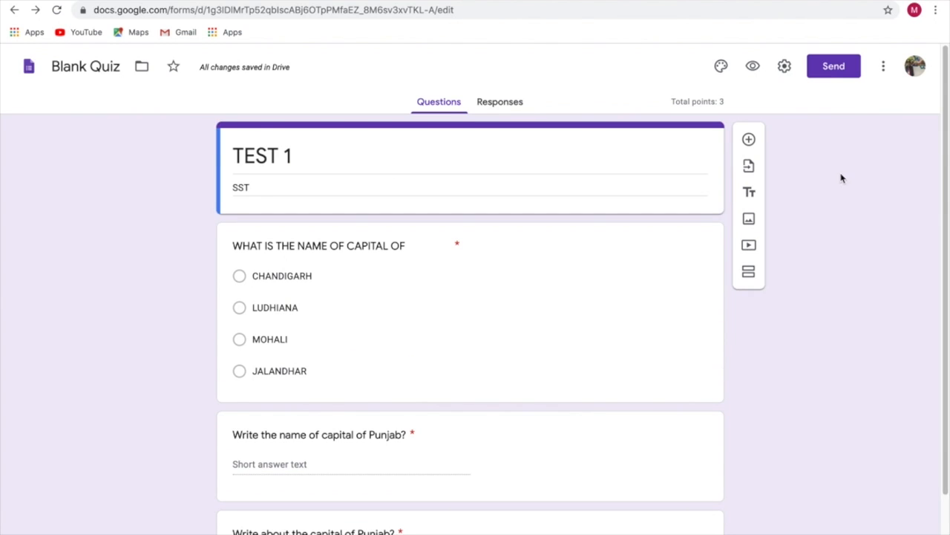
{"action": "left_click", "coordinate": [748, 140]}
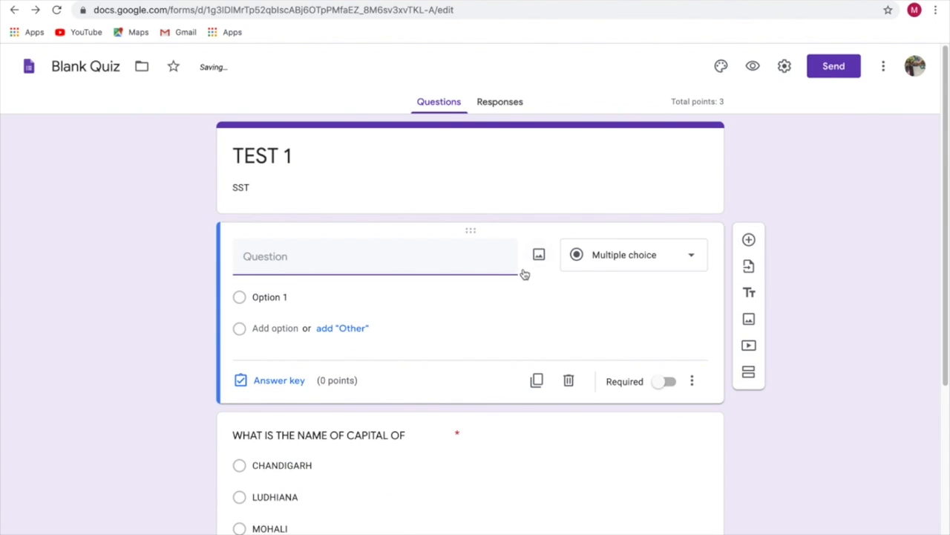
{"action": "left_click", "coordinate": [668, 268]}
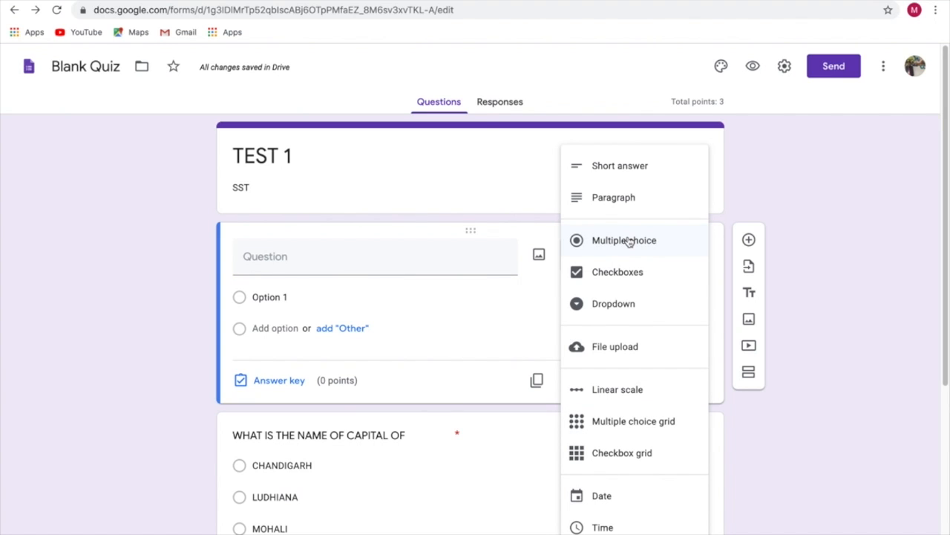
{"action": "left_click", "coordinate": [431, 249]}
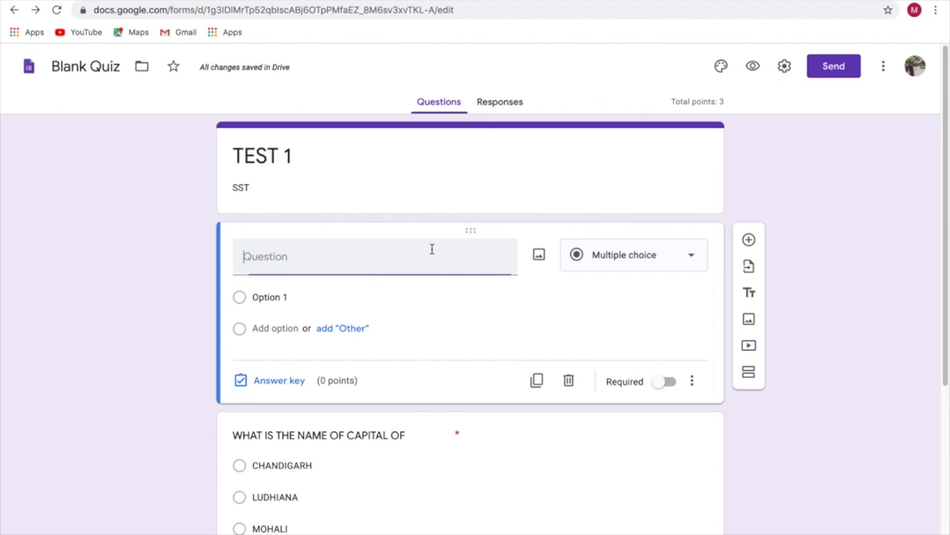
{"action": "type", "text": "Name of"}
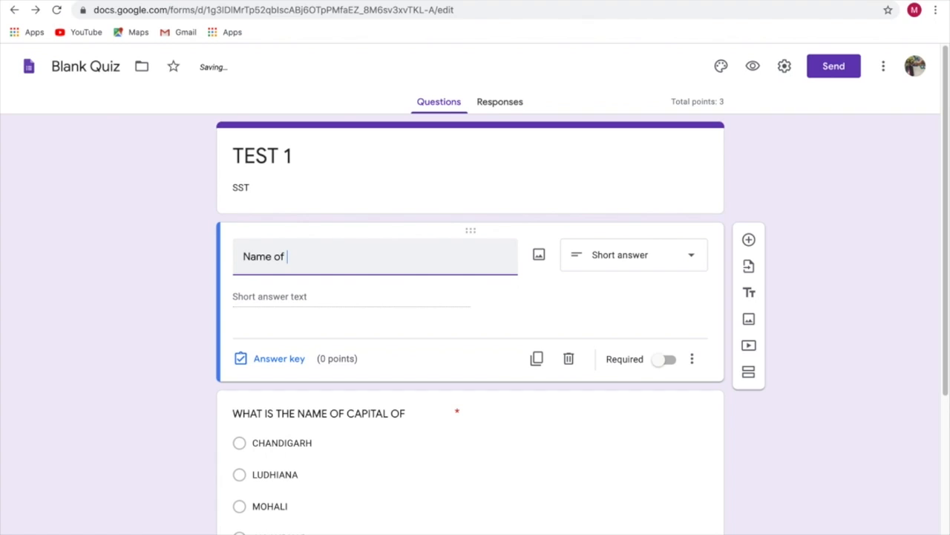
{"action": "type", "text": " the Student"}
{"action": "left_click", "coordinate": [673, 360]}
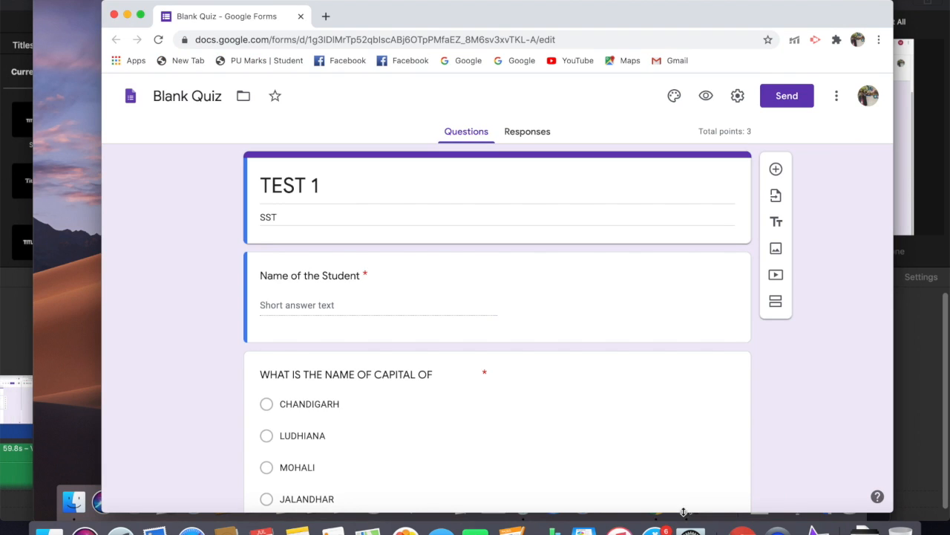
Step: Make the browser window full screen, view the form's email sending options, and close them without sending
{"action": "left_click", "coordinate": [141, 14]}
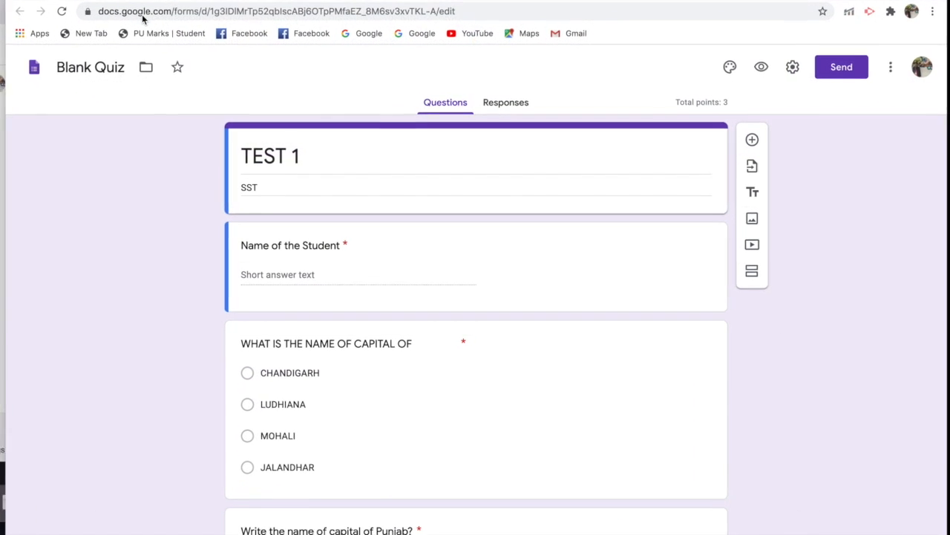
{"action": "left_click", "coordinate": [831, 74]}
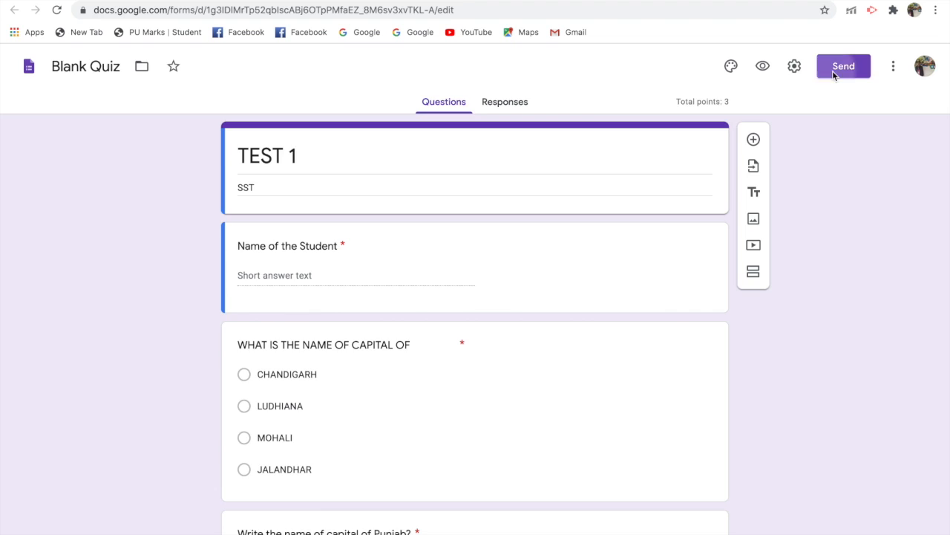
{"action": "left_click", "coordinate": [301, 239]}
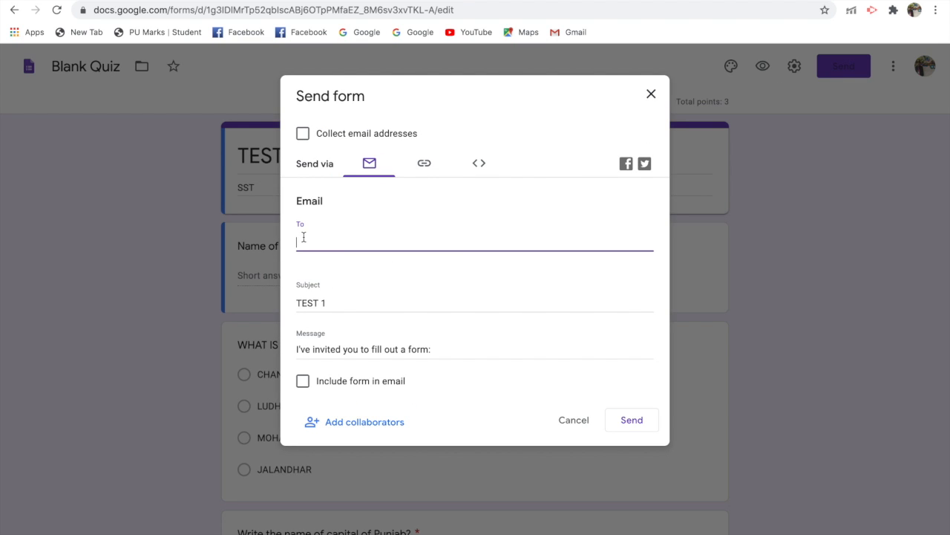
{"action": "left_click", "coordinate": [651, 95]}
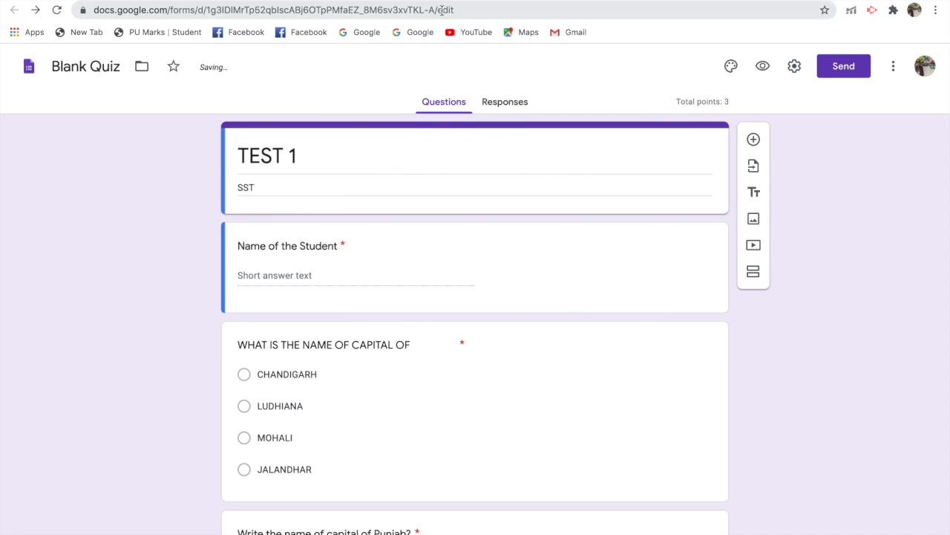
Step: Open the form's web address for editing at the end of its edit link
{"action": "left_click", "coordinate": [441, 10]}
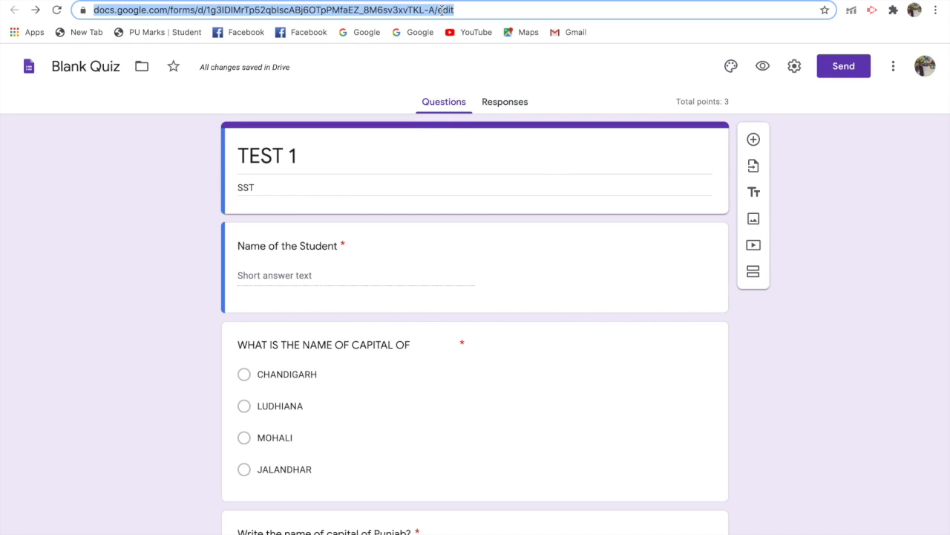
{"action": "key", "text": "End"}
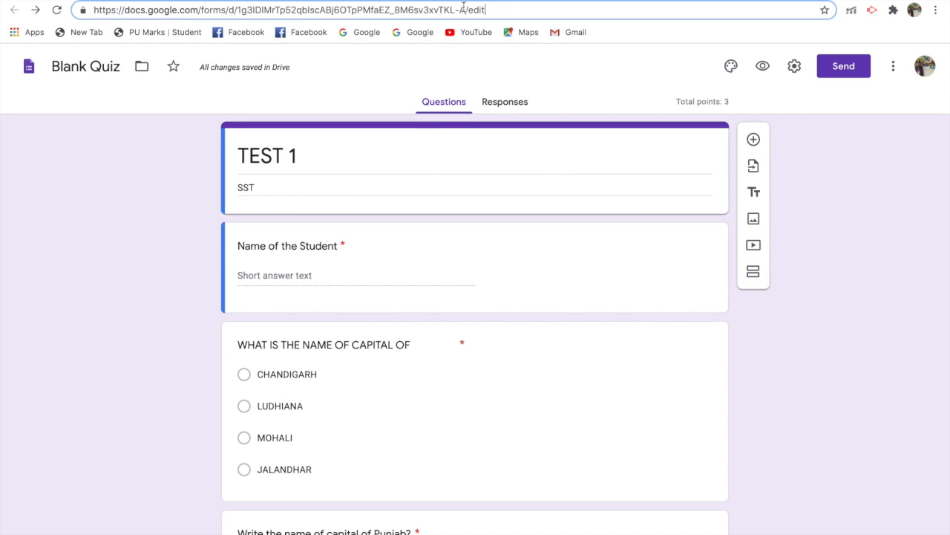